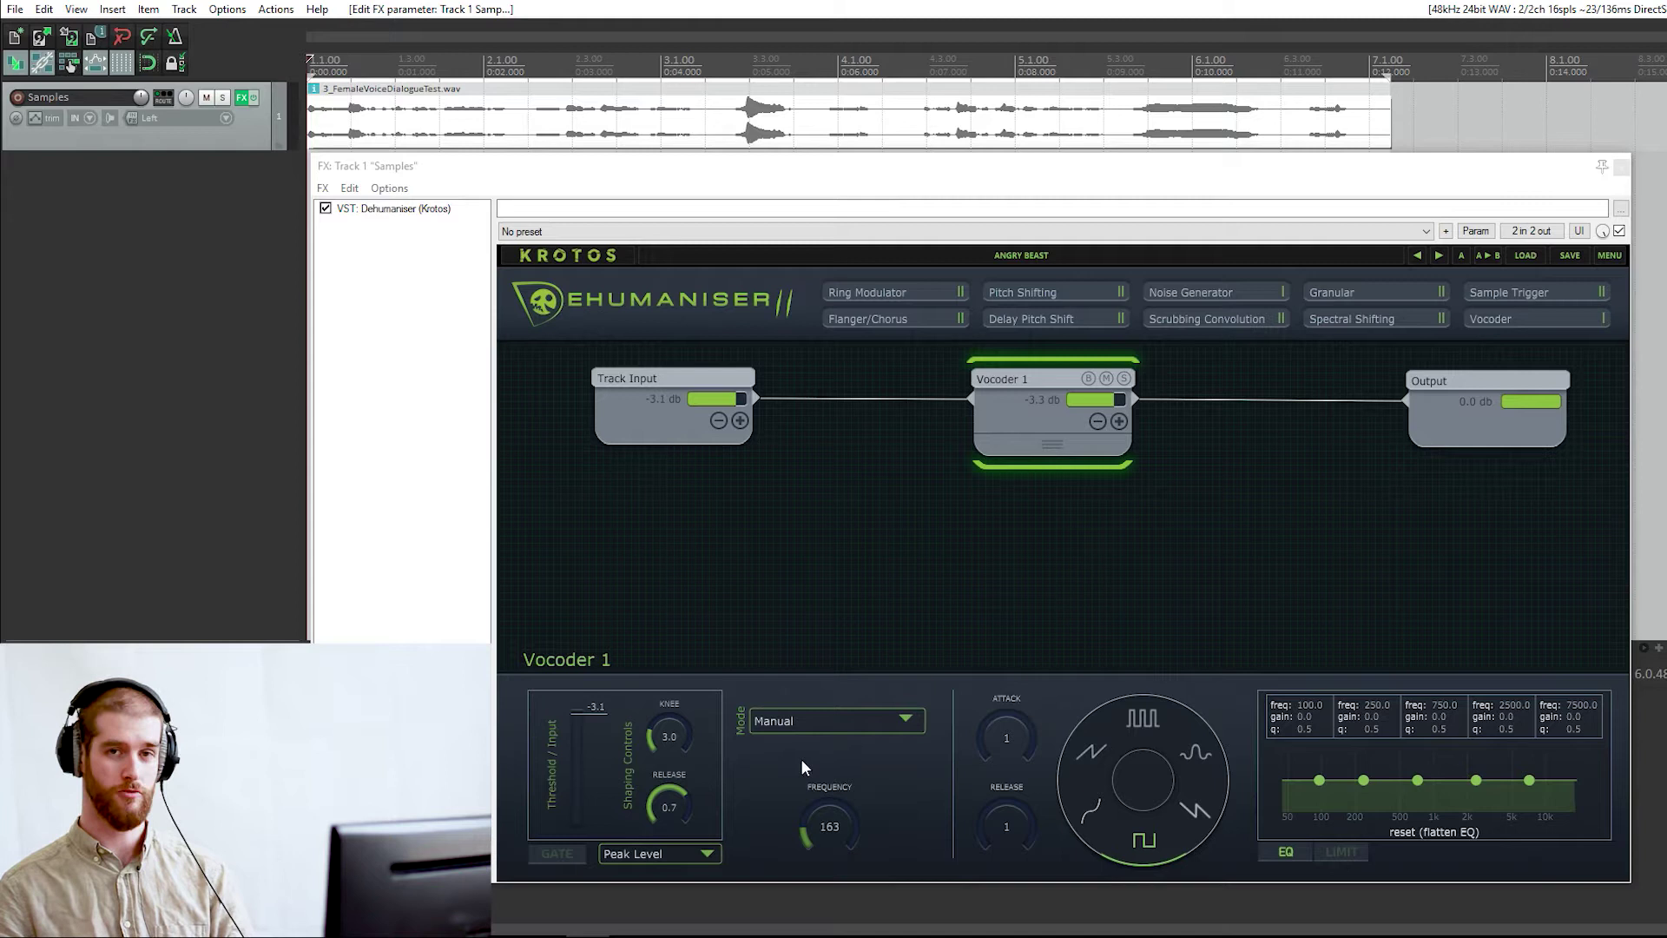
Step: Keep Vocoder 1 in Manual mode and raise its frequency to 131 during playback
{"action": "left_click", "coordinate": [873, 720]}
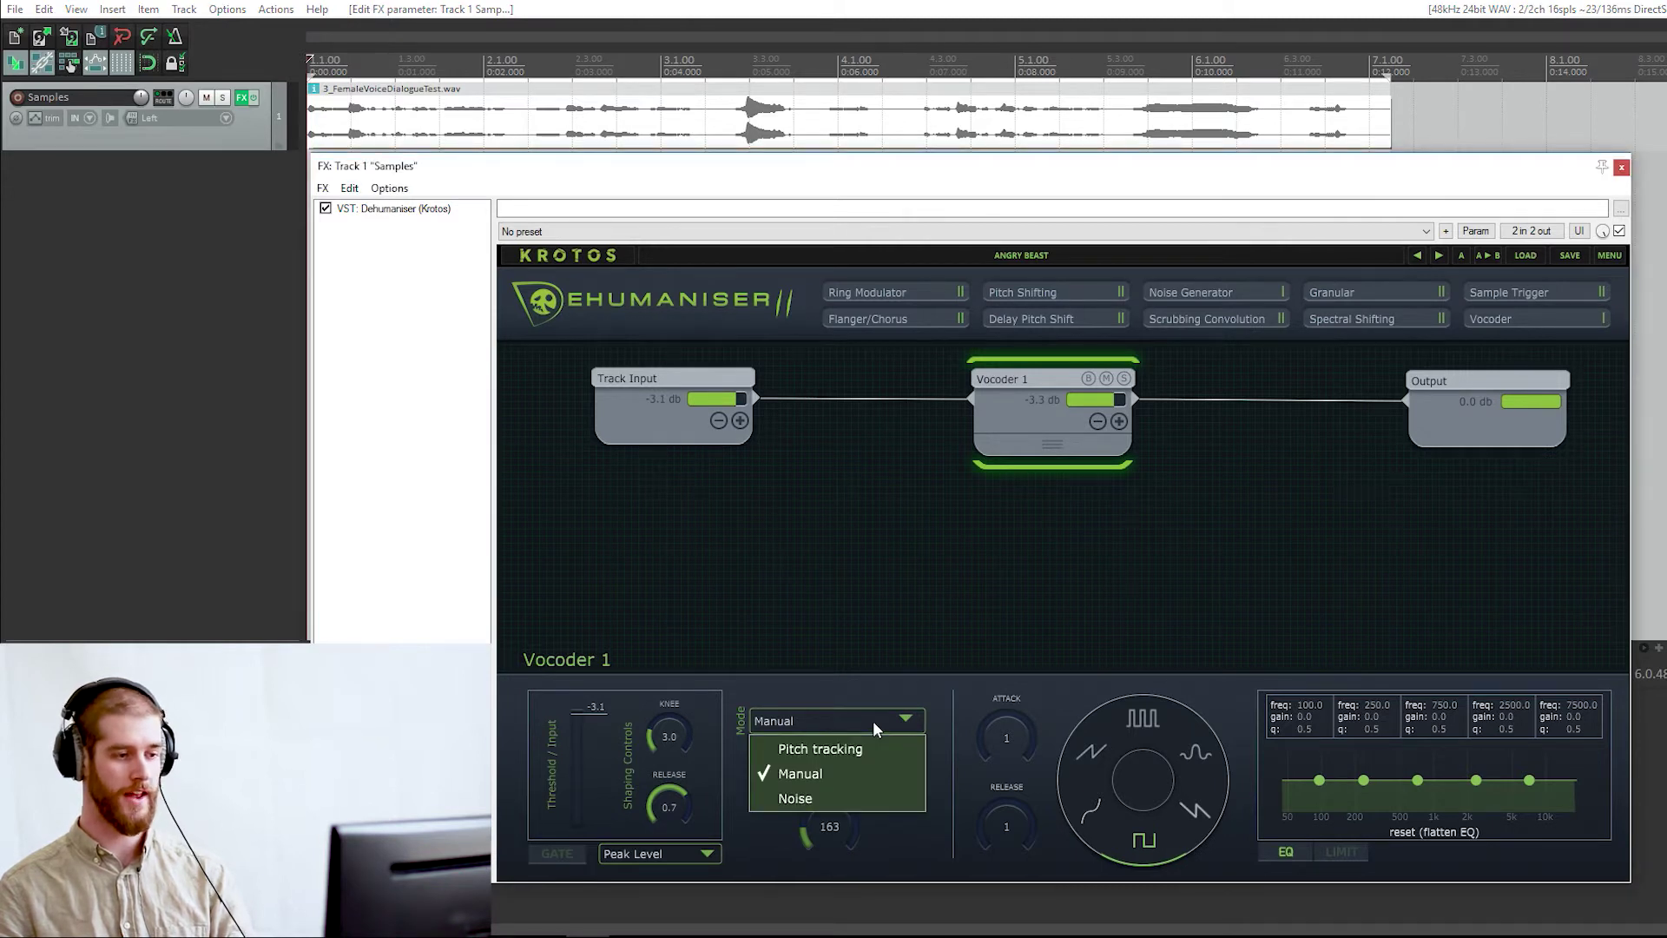
{"action": "left_click", "coordinate": [861, 775]}
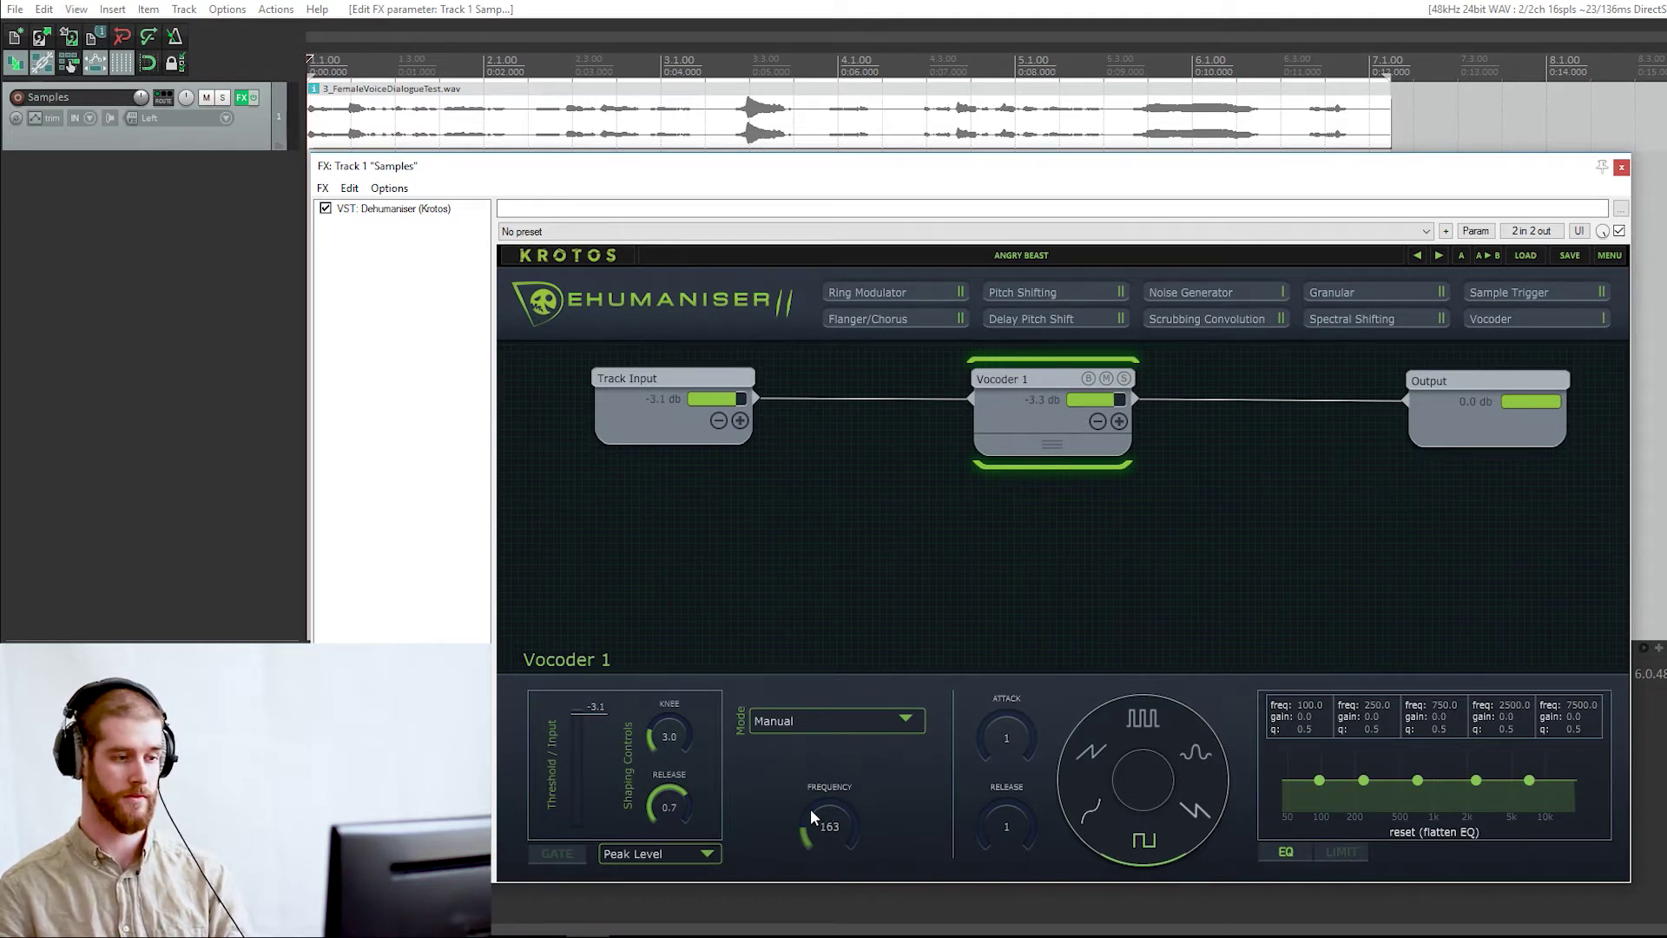
{"action": "key", "text": "space"}
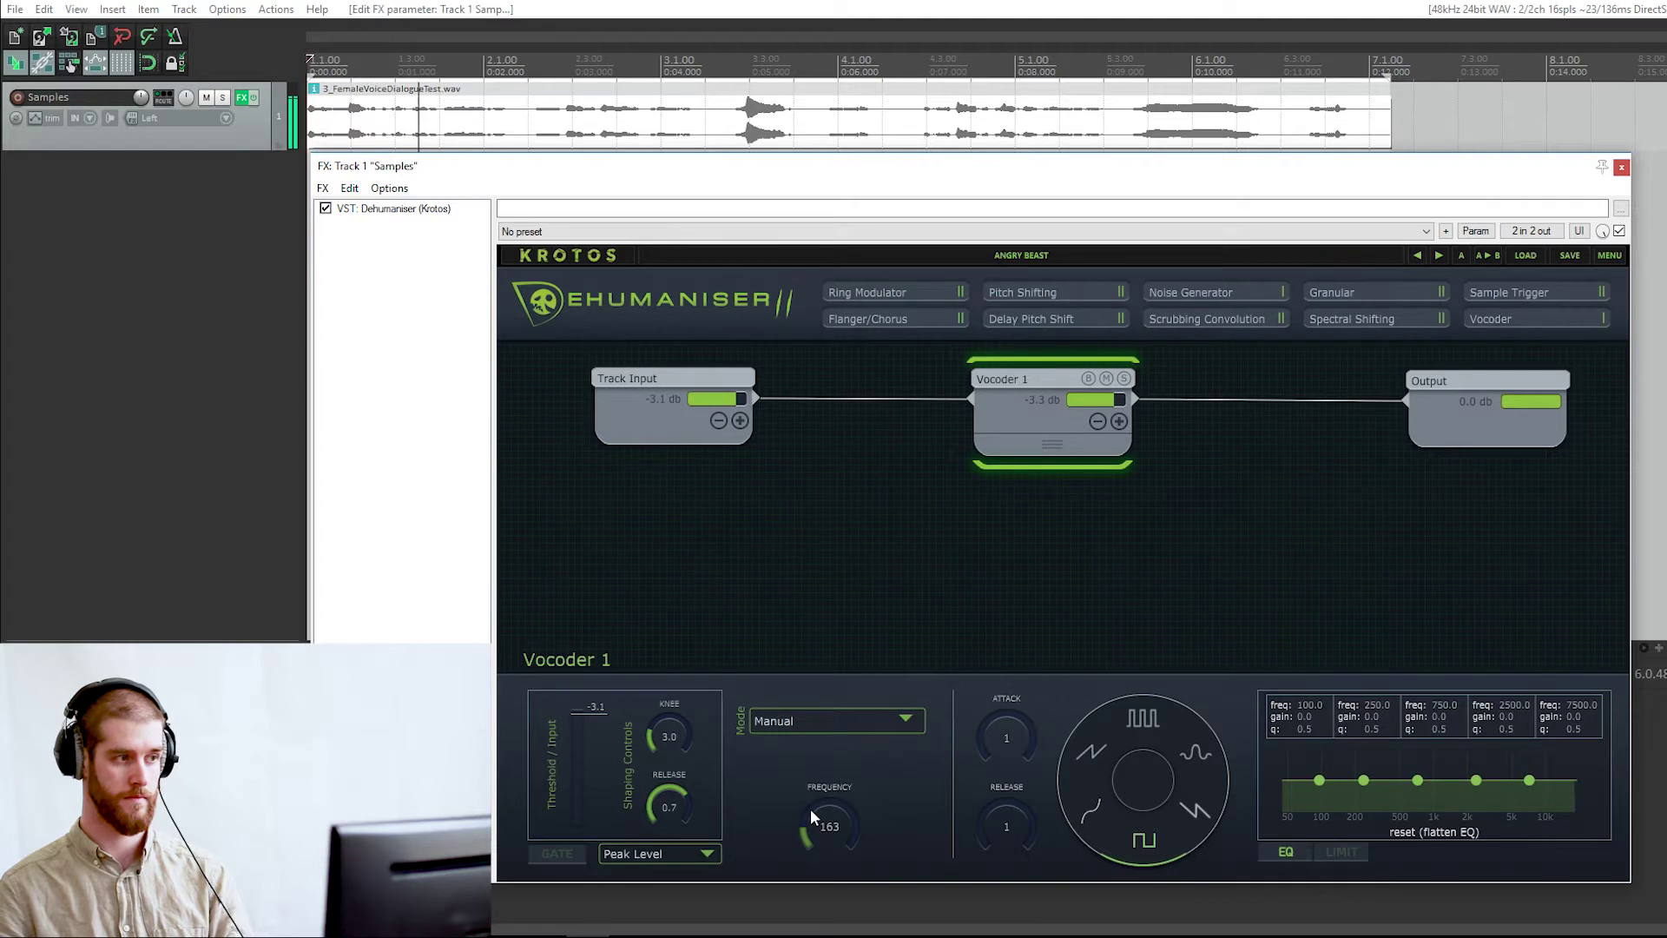
{"action": "mouse_move", "coordinate": [810, 809]}
{"action": "left_mouse_down"}
{"action": "mouse_move", "coordinate": [833, 731]}
{"action": "mouse_move", "coordinate": [818, 827]}
{"action": "left_mouse_up"}
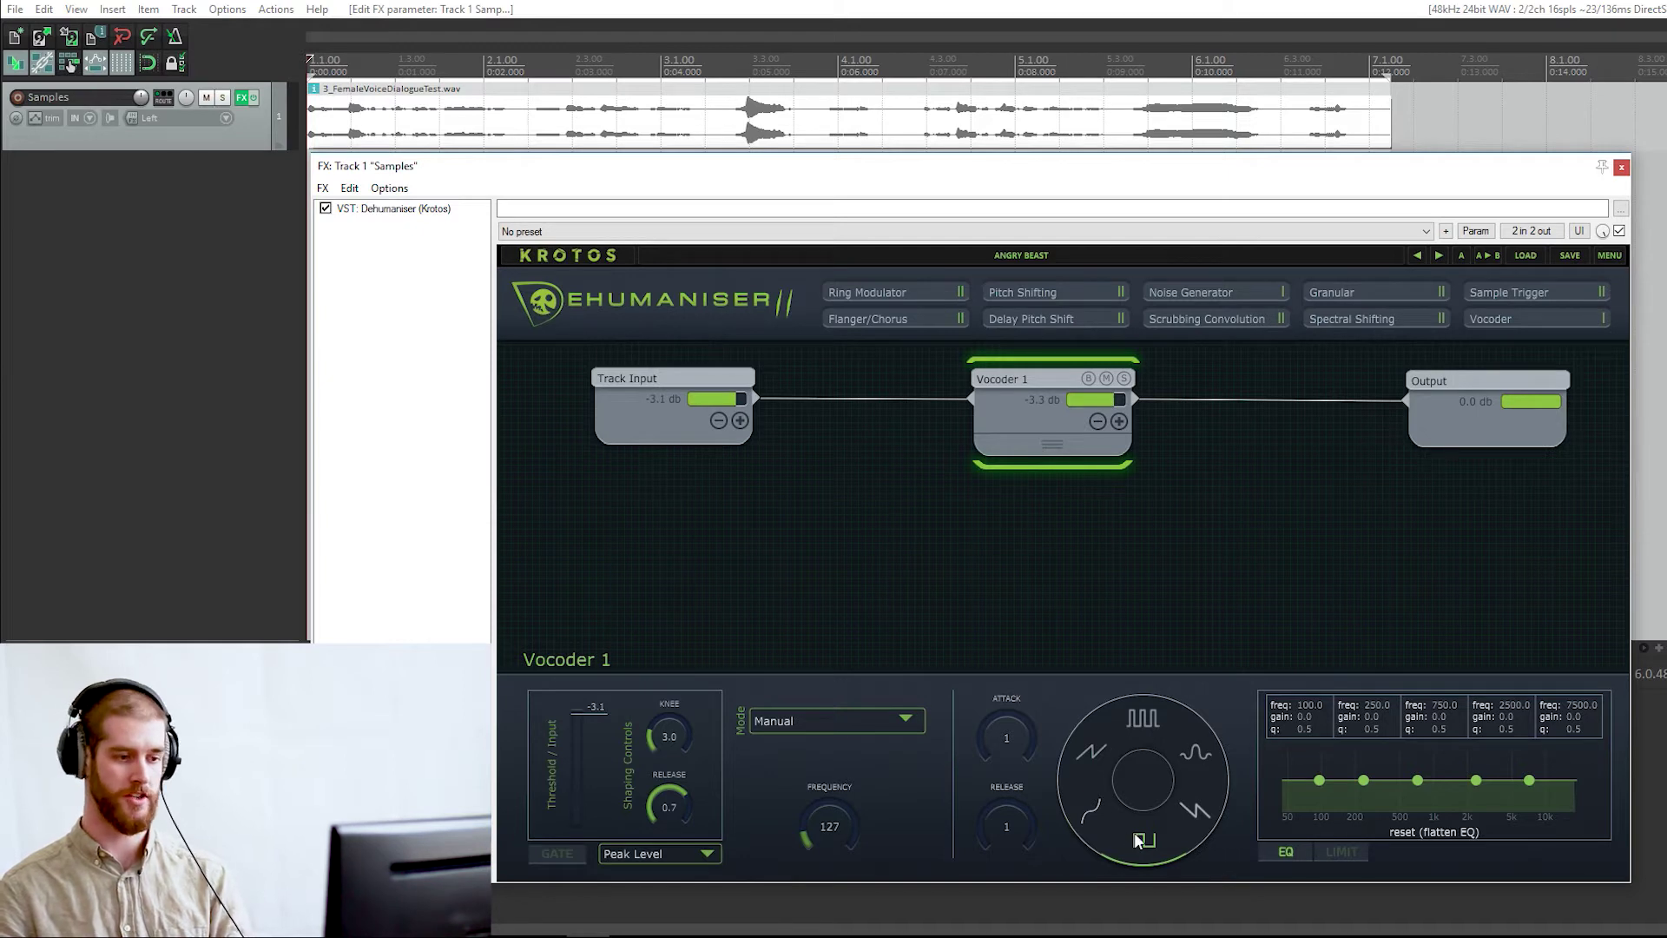
Step: Audition each carrier waveform (curved, sawtooth, pulse-train, sine-like, other sawtooth) and settle on square
{"action": "key", "text": "space"}
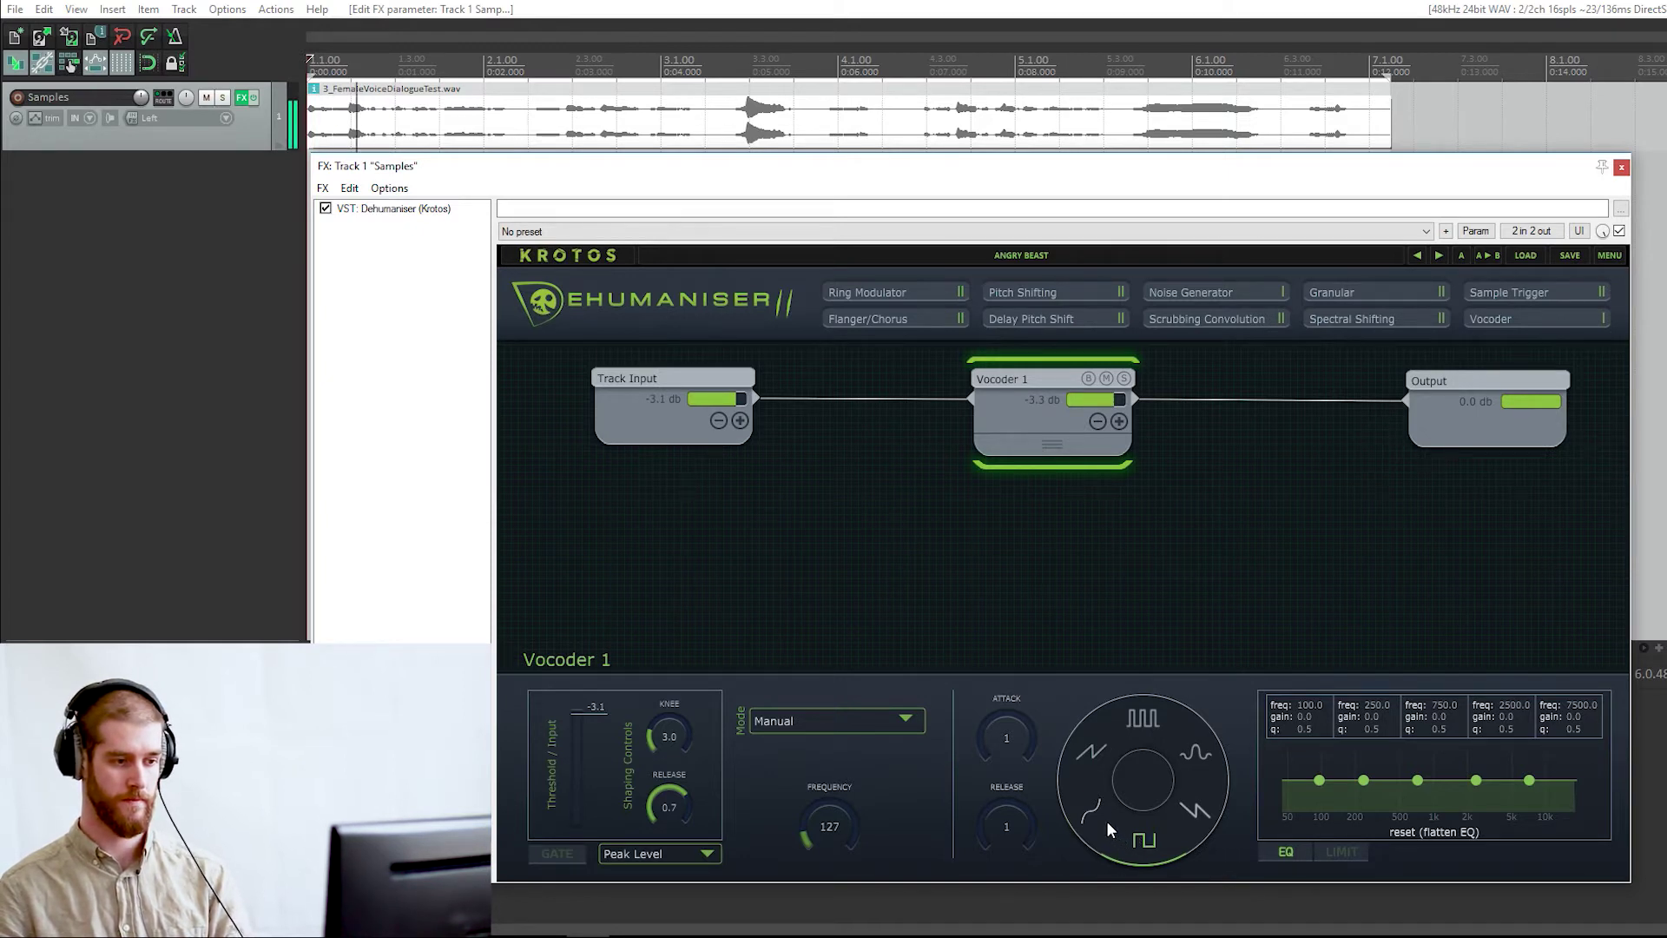
{"action": "left_click", "coordinate": [1091, 813]}
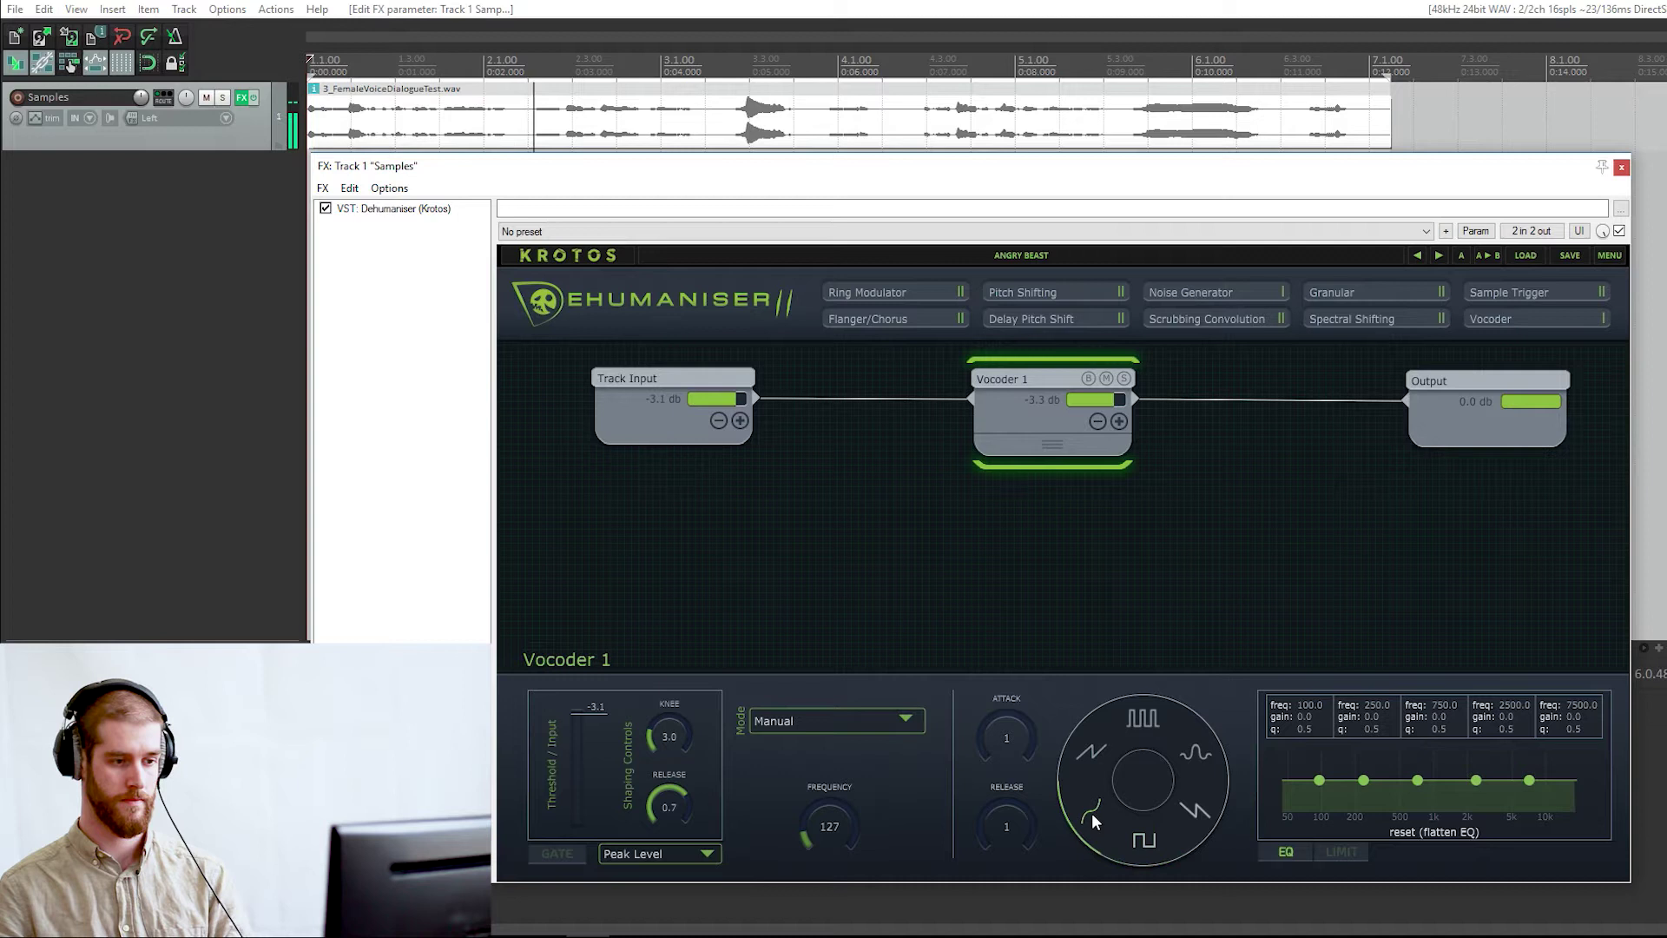
{"action": "left_click", "coordinate": [1085, 754]}
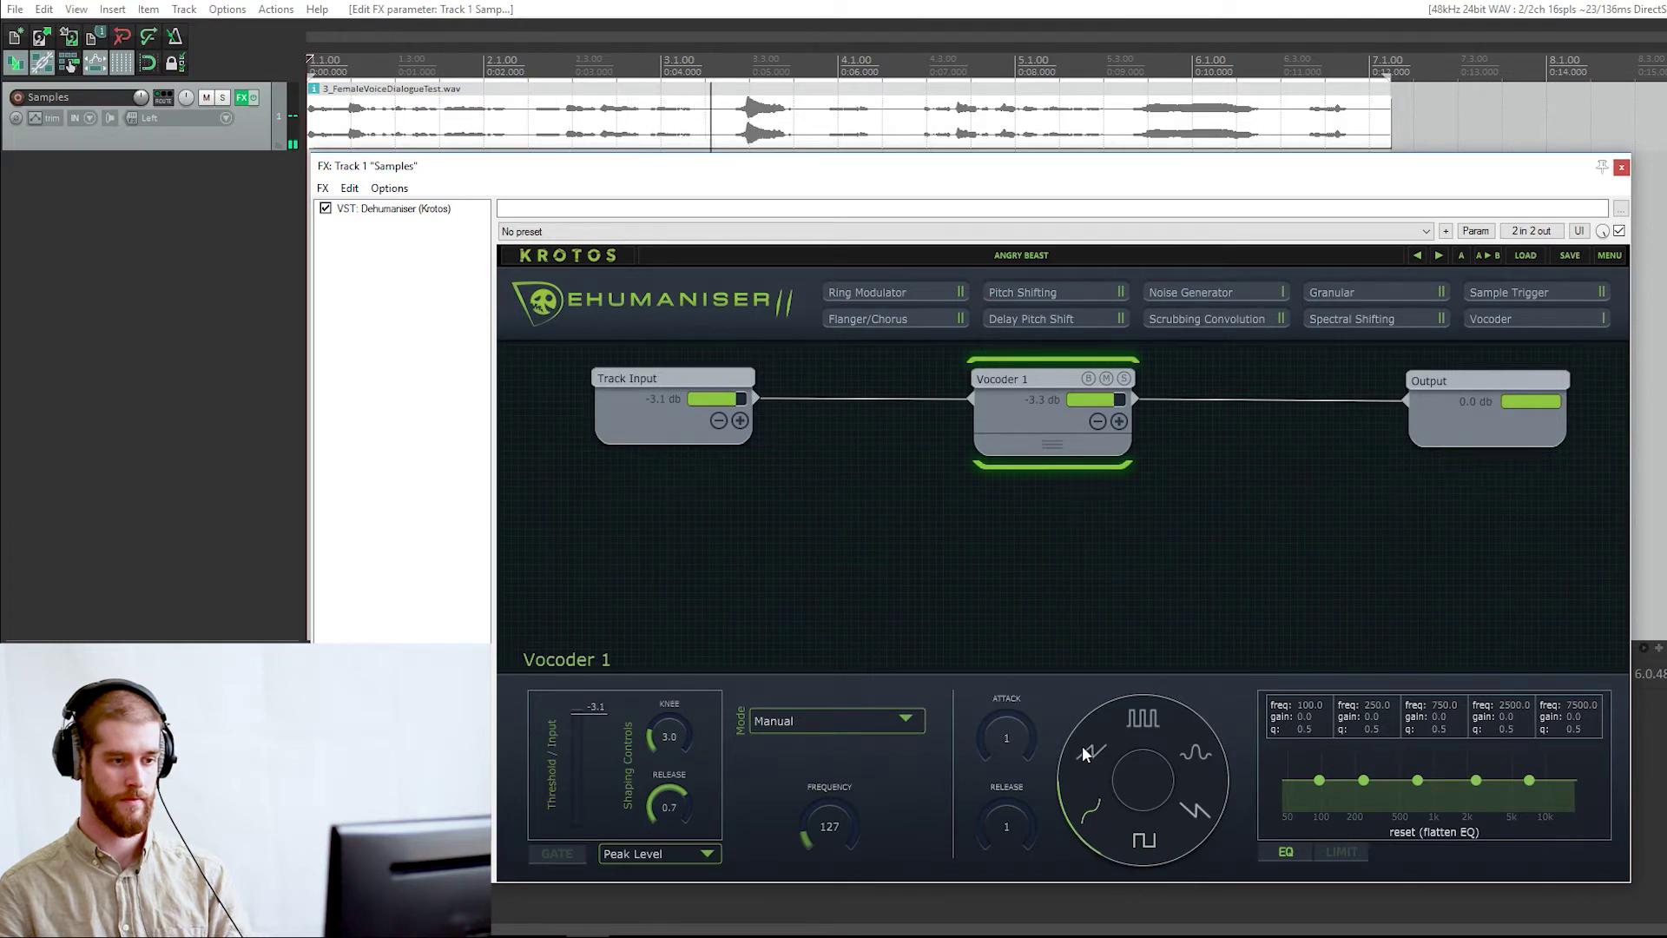
{"action": "left_click", "coordinate": [1154, 714]}
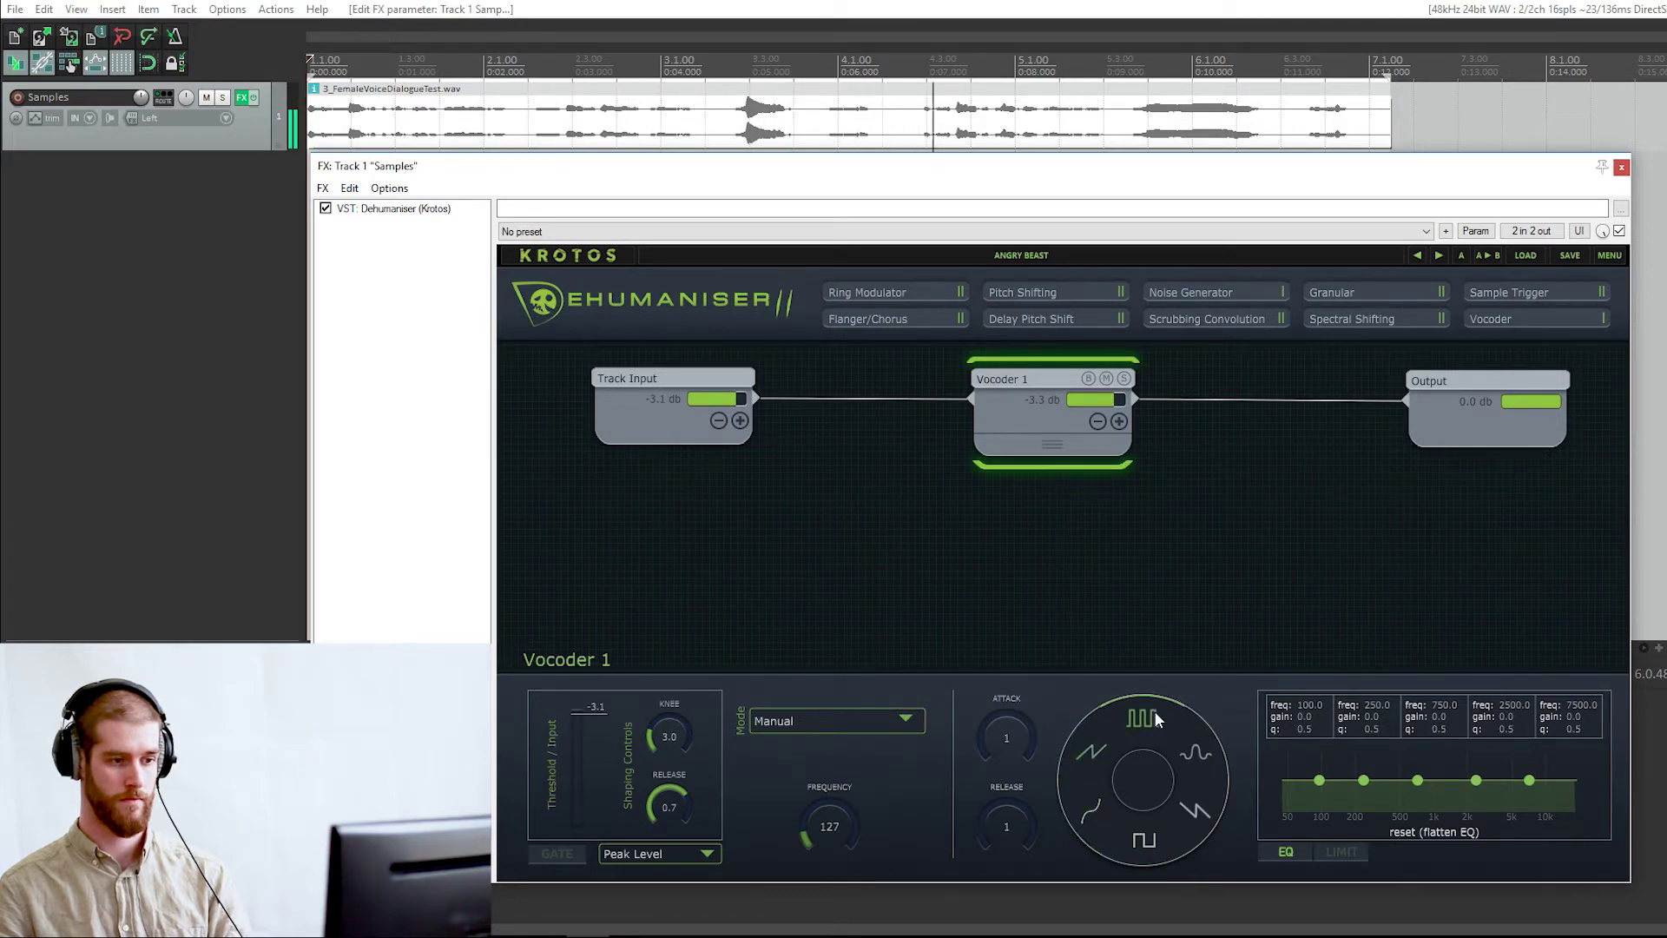
{"action": "left_click", "coordinate": [1199, 750]}
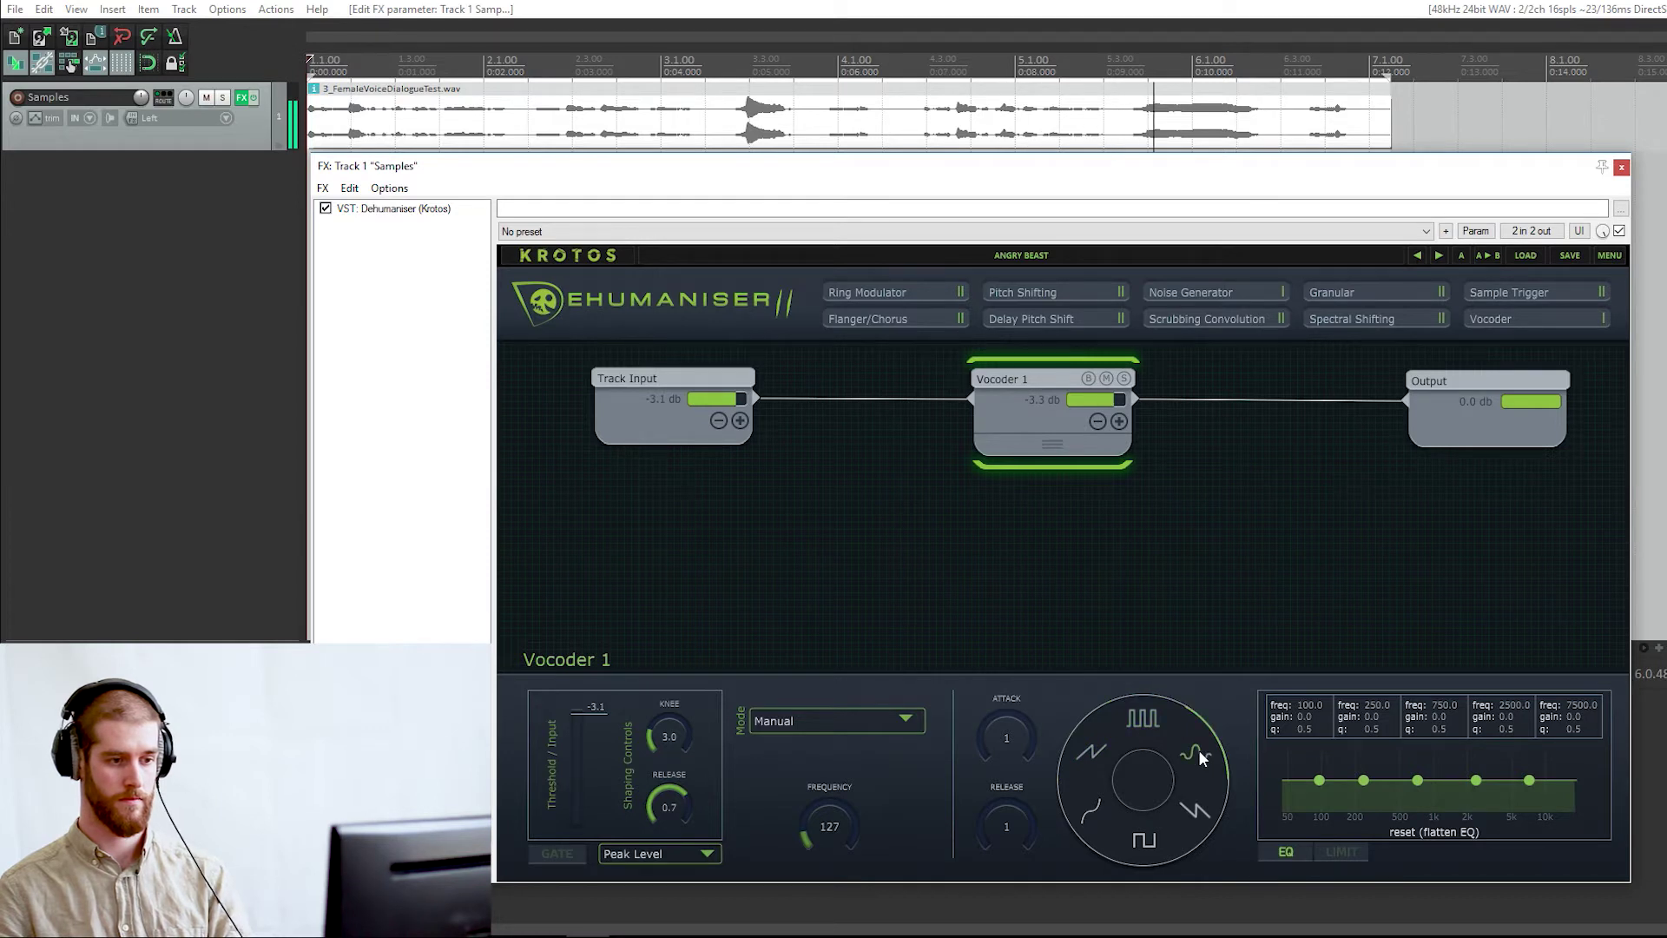
{"action": "left_click", "coordinate": [1199, 809]}
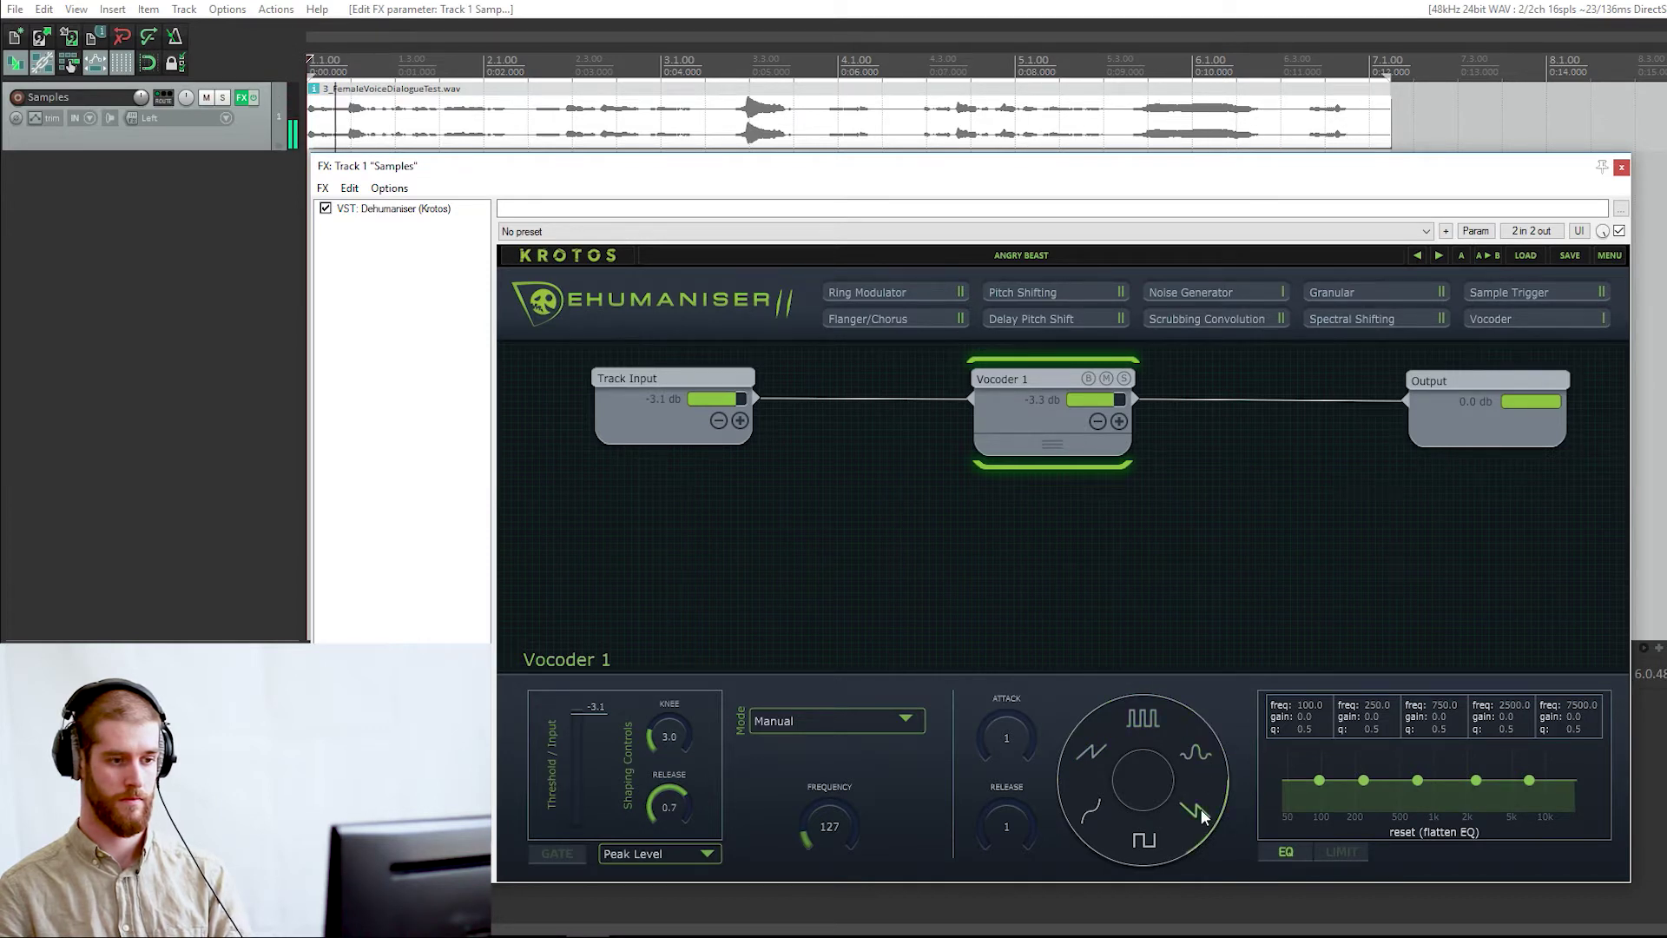
{"action": "left_click", "coordinate": [1146, 842]}
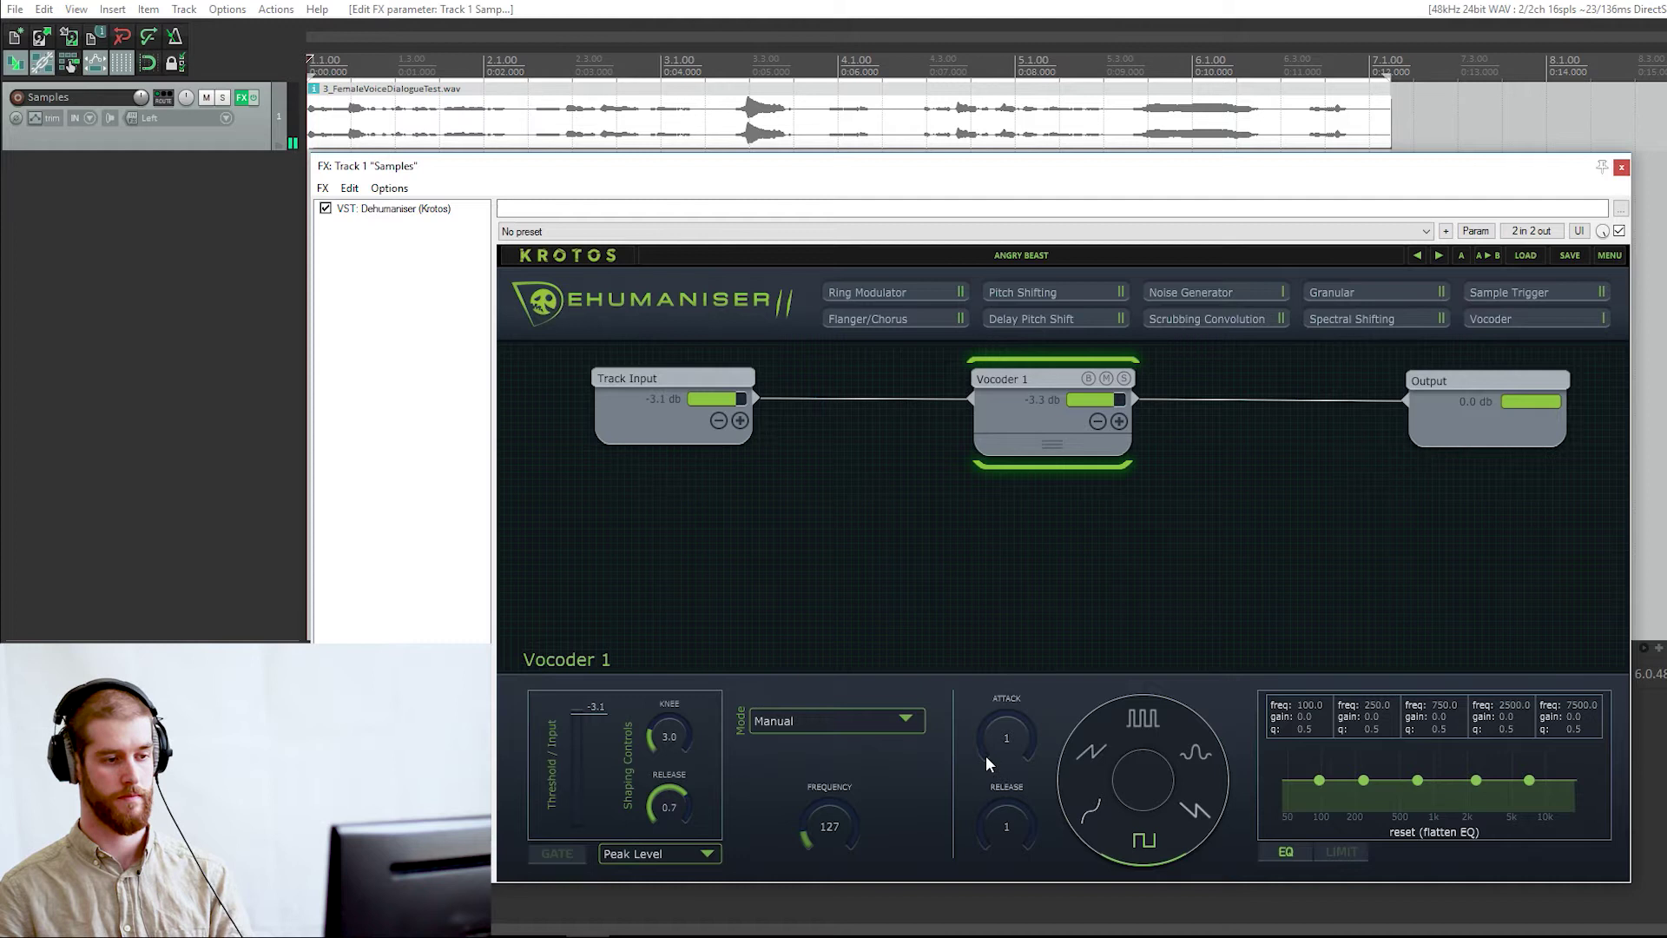
Step: Return the vocoder attack to 1 and lengthen the release to 40
{"action": "mouse_move", "coordinate": [986, 756]}
{"action": "left_mouse_down"}
{"action": "mouse_move", "coordinate": [973, 698]}
{"action": "mouse_move", "coordinate": [998, 598]}
{"action": "mouse_move", "coordinate": [987, 752]}
{"action": "left_mouse_up"}
{"action": "double_click", "coordinate": [978, 826]}
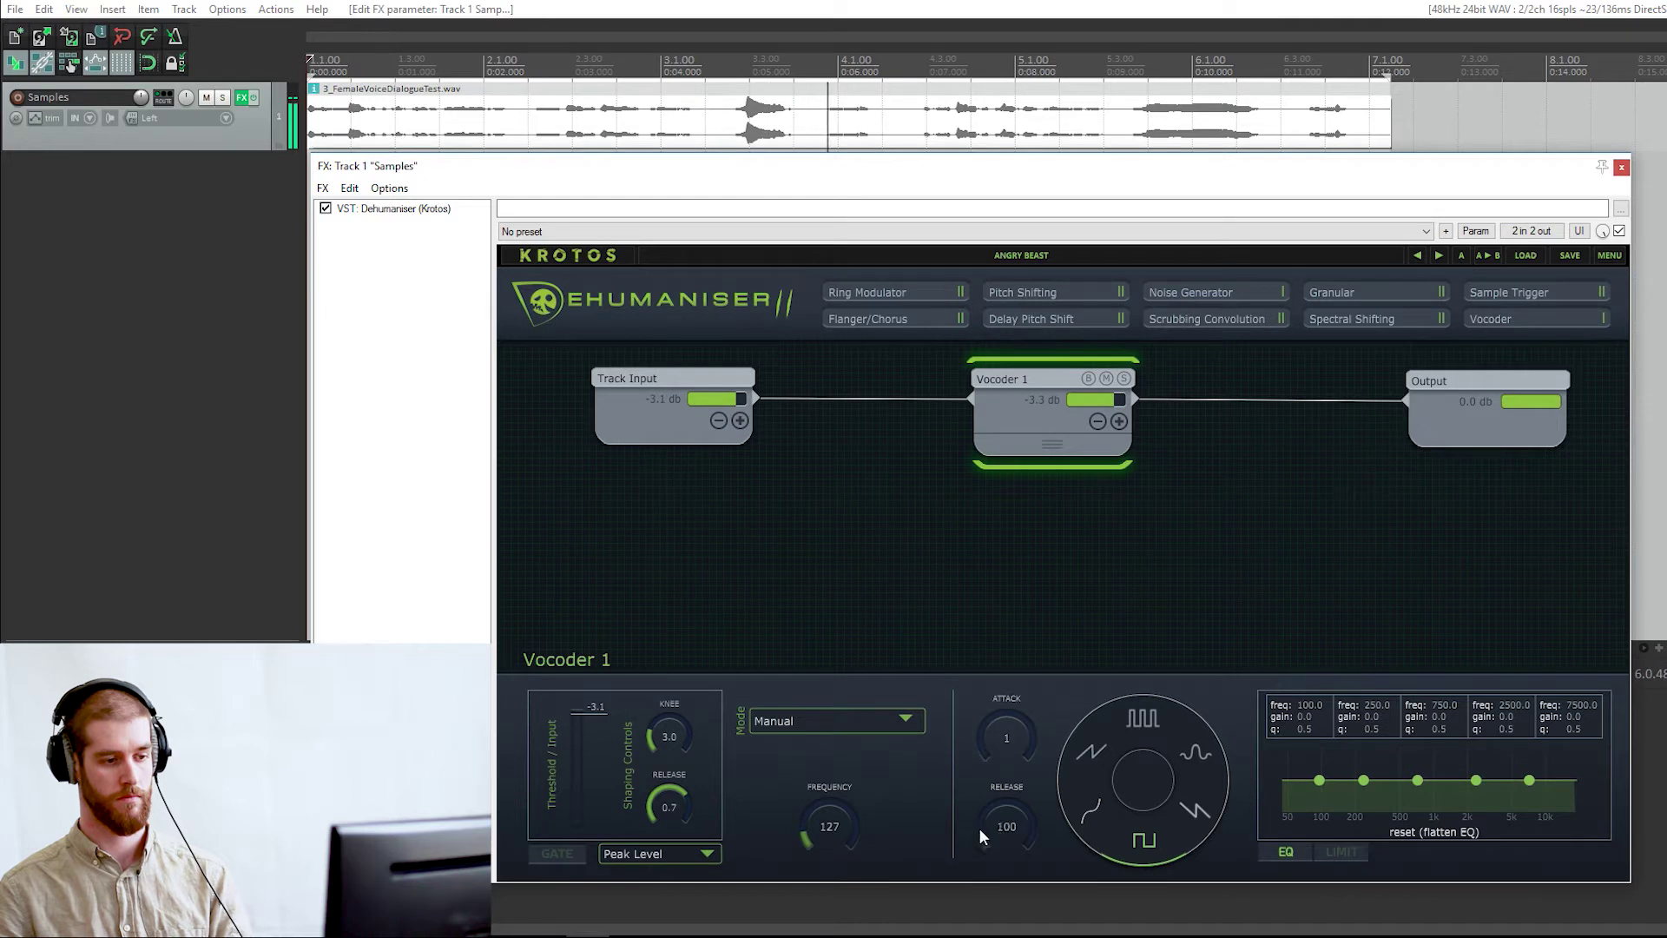
{"action": "mouse_move", "coordinate": [978, 827]}
{"action": "left_mouse_down"}
{"action": "mouse_move", "coordinate": [982, 758]}
{"action": "mouse_move", "coordinate": [981, 841]}
{"action": "left_mouse_up"}
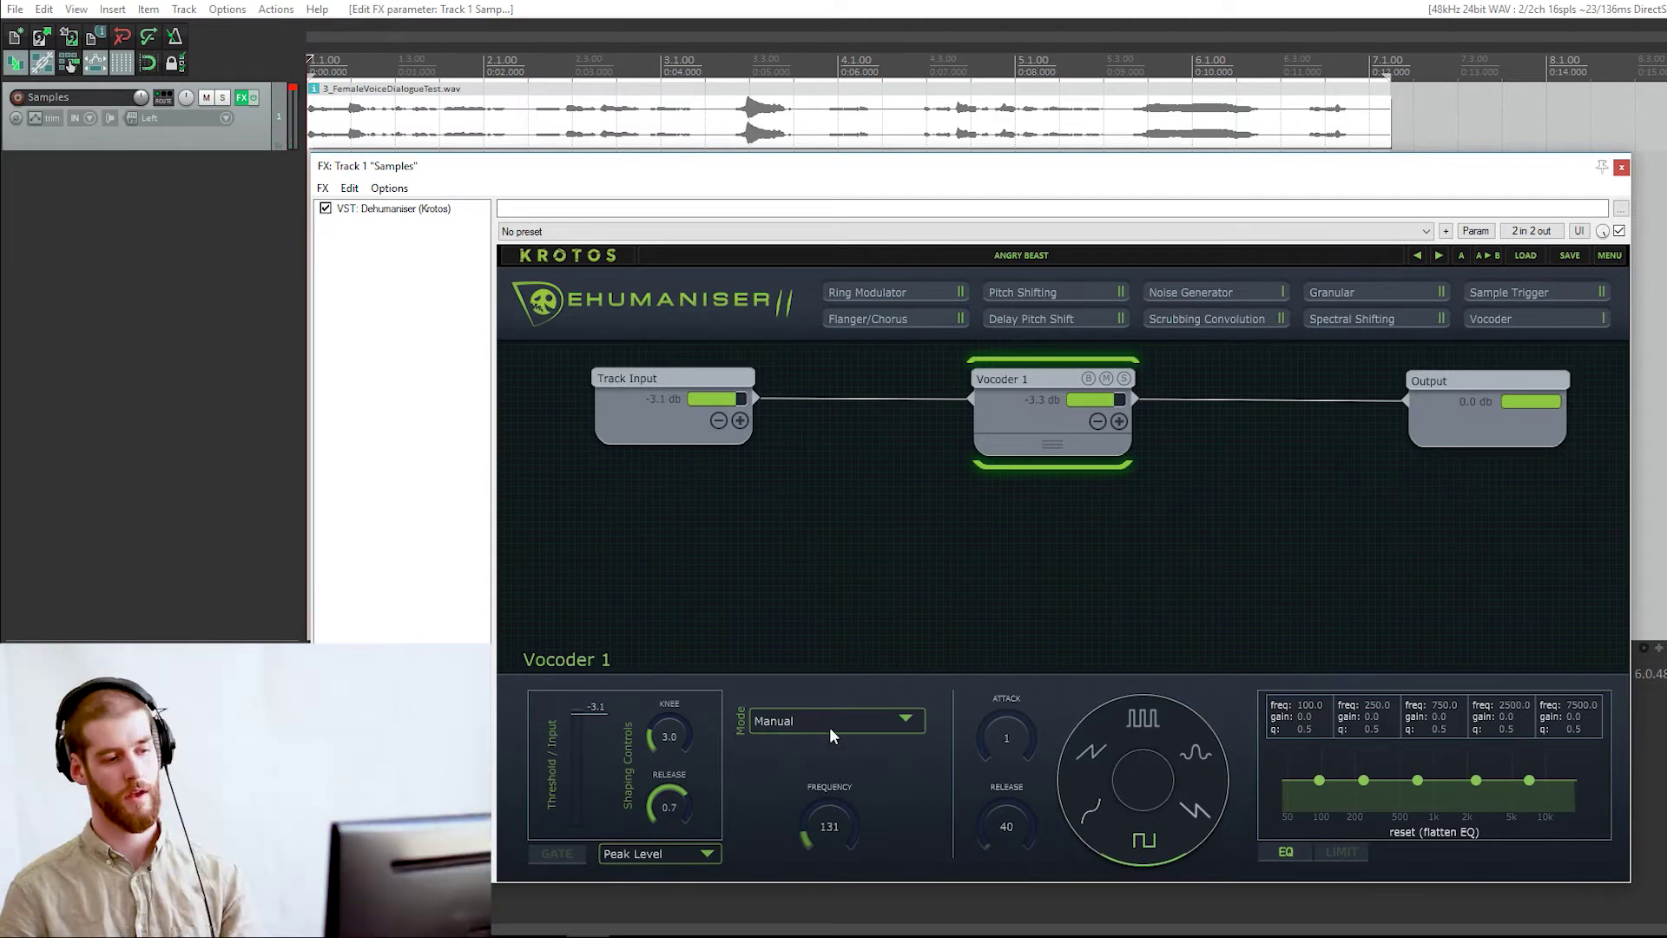
{"action": "left_click", "coordinate": [876, 724]}
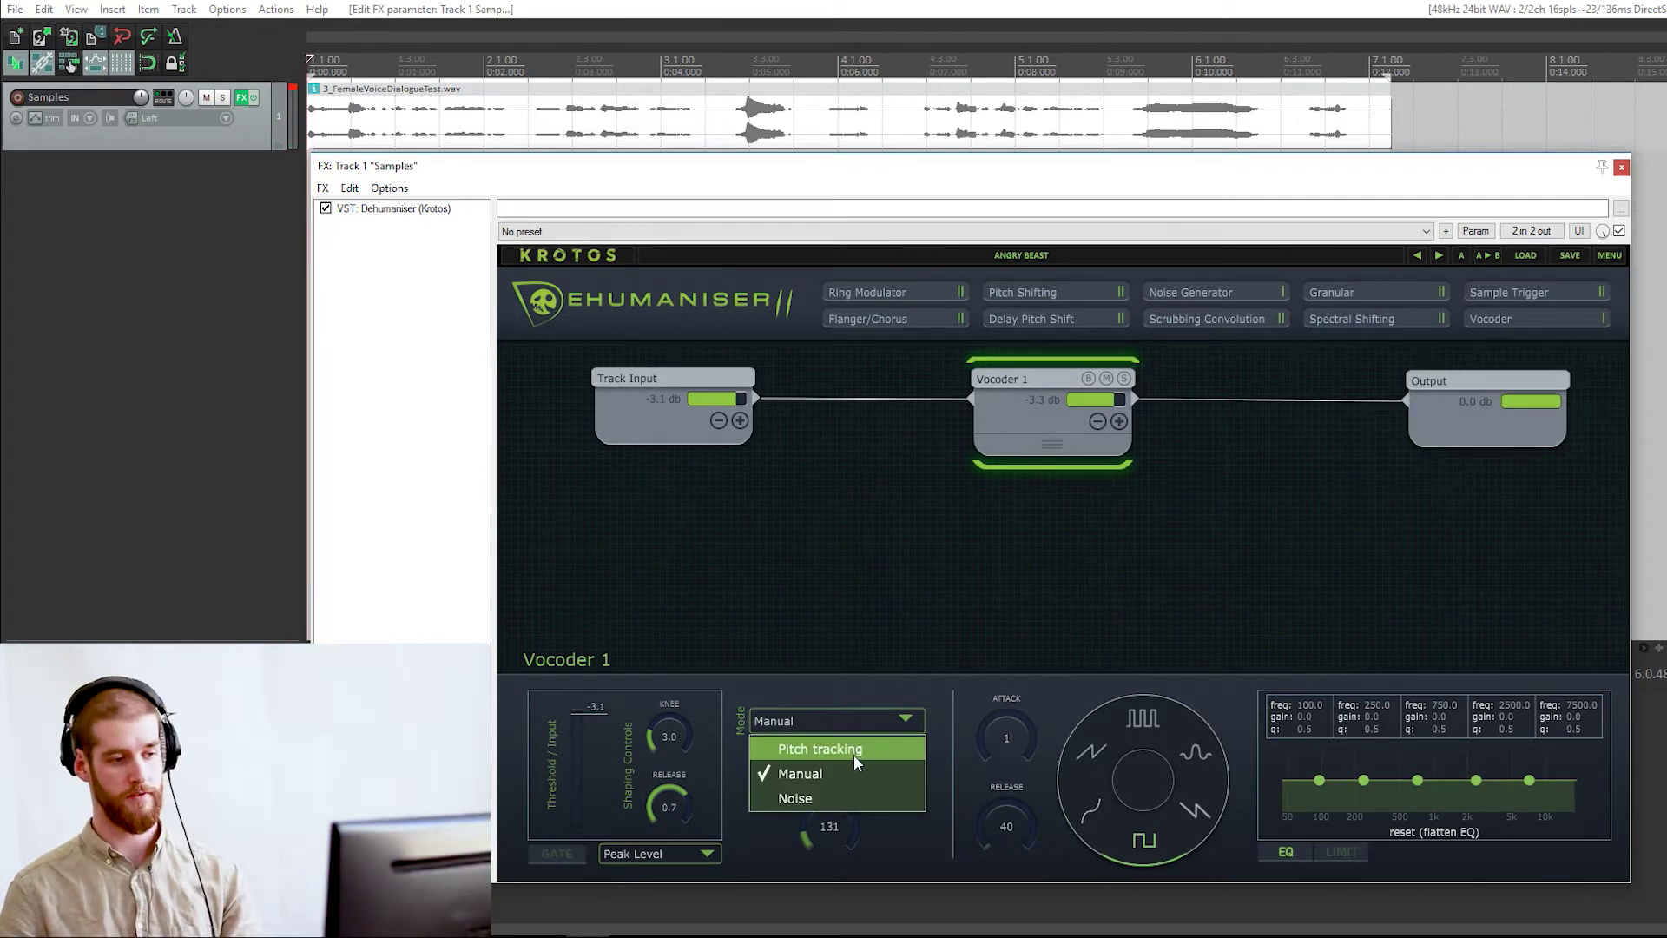
{"action": "left_click", "coordinate": [862, 752]}
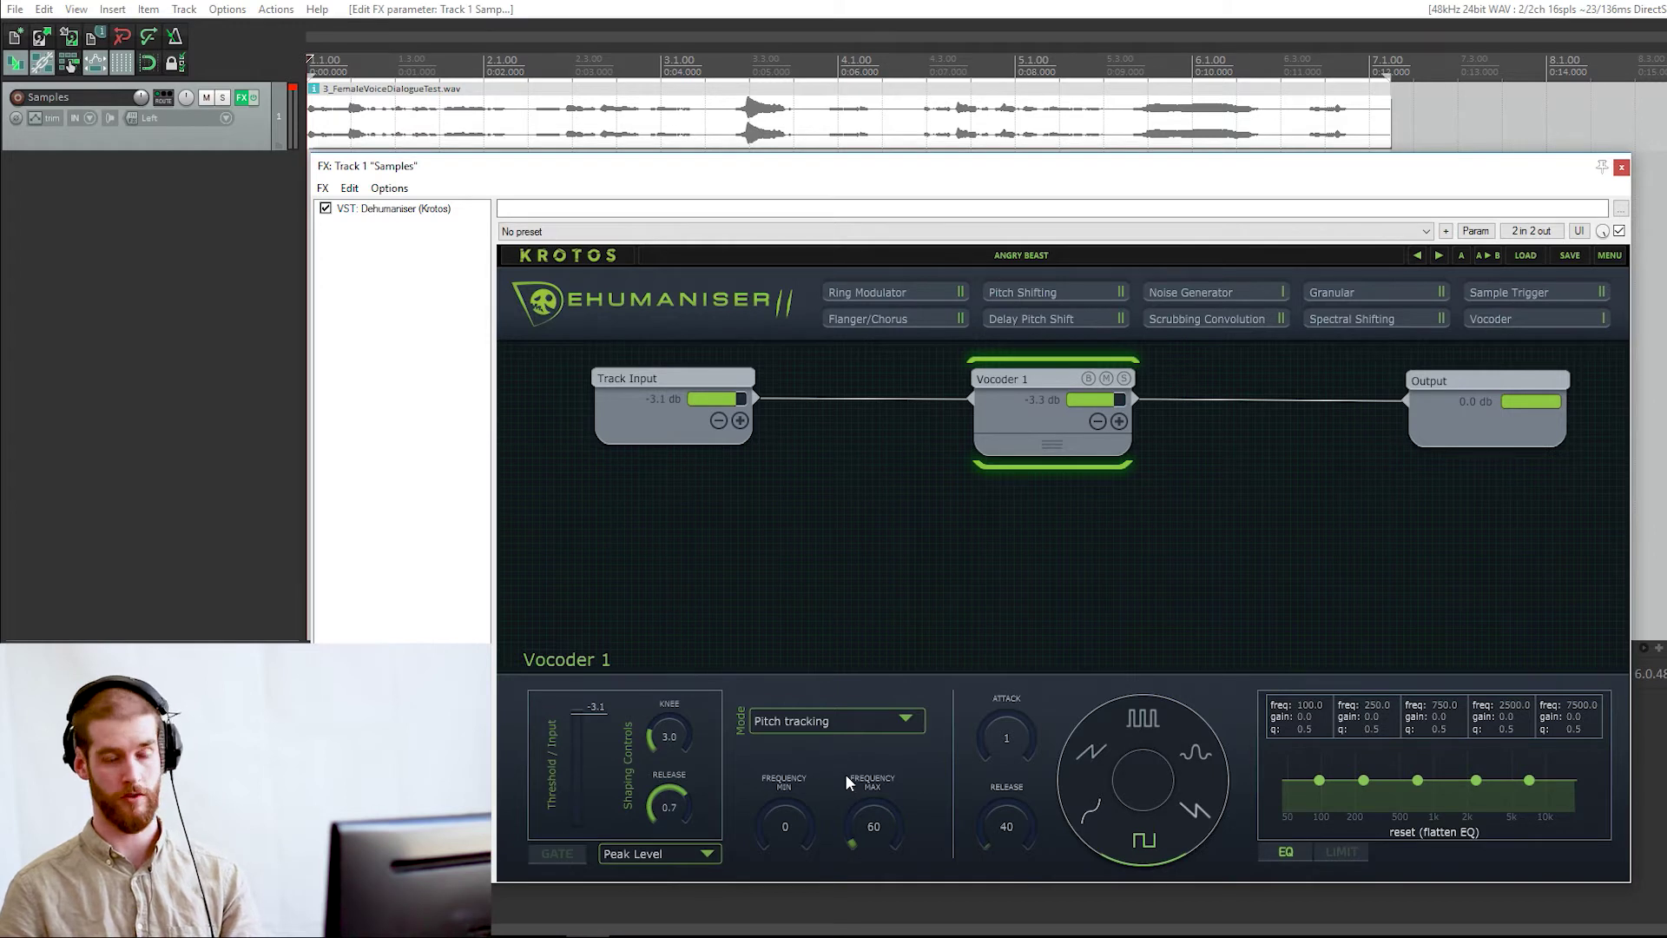
{"action": "key", "text": "space"}
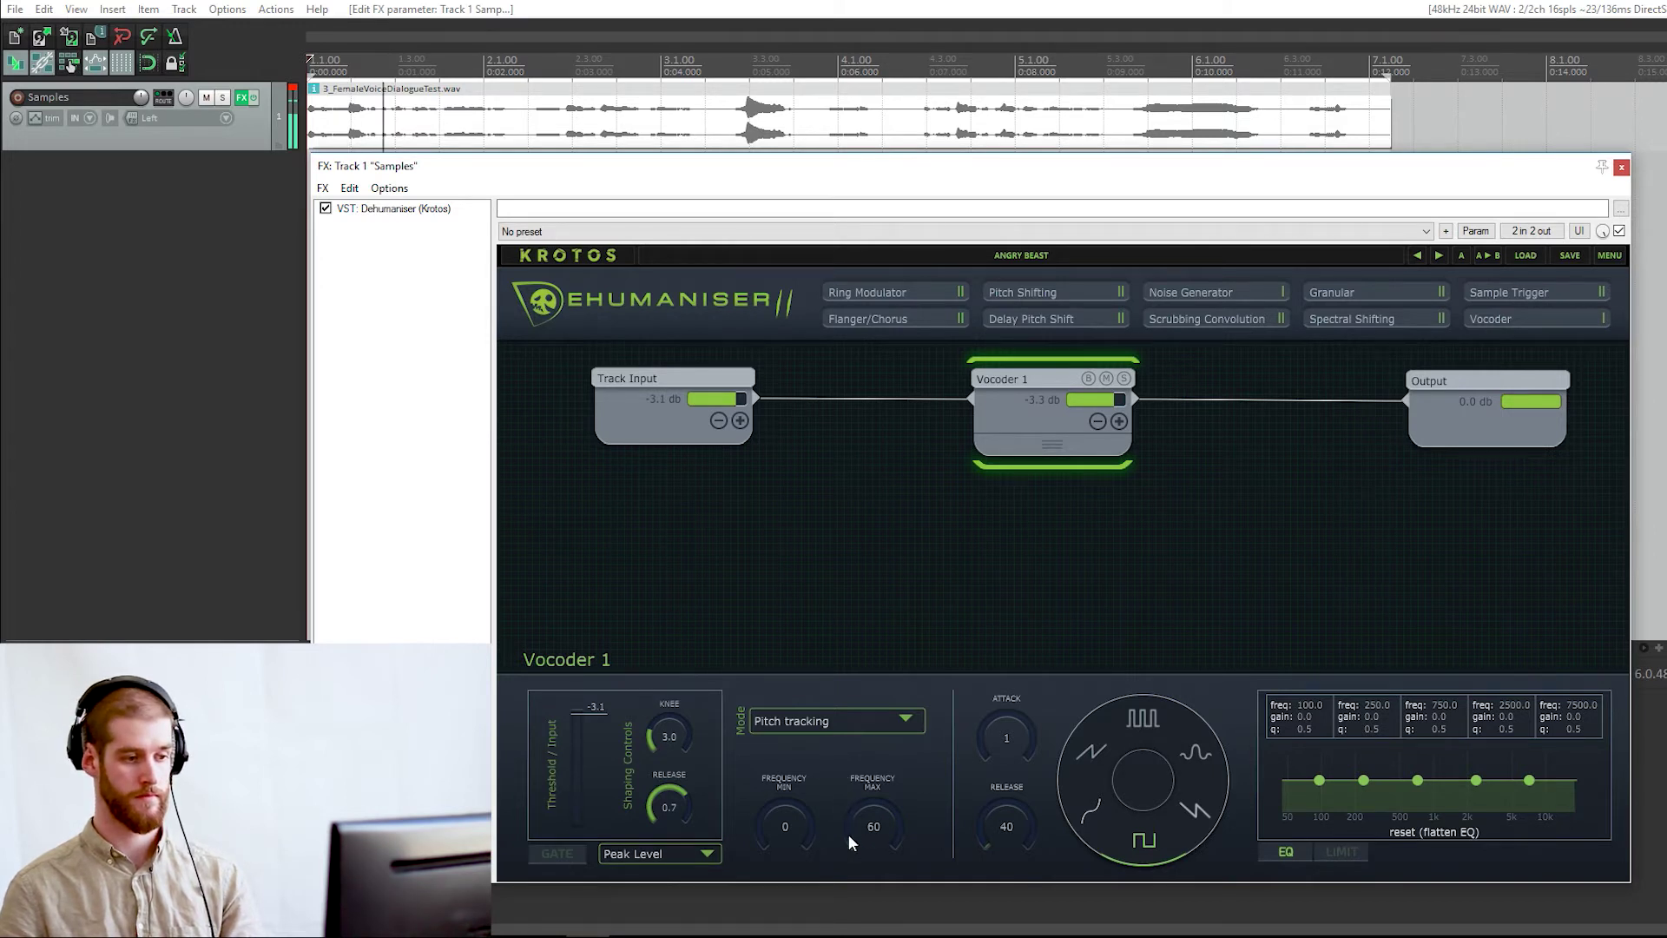
{"action": "left_click_drag", "start_coordinate": [849, 831], "coordinate": [869, 723]}
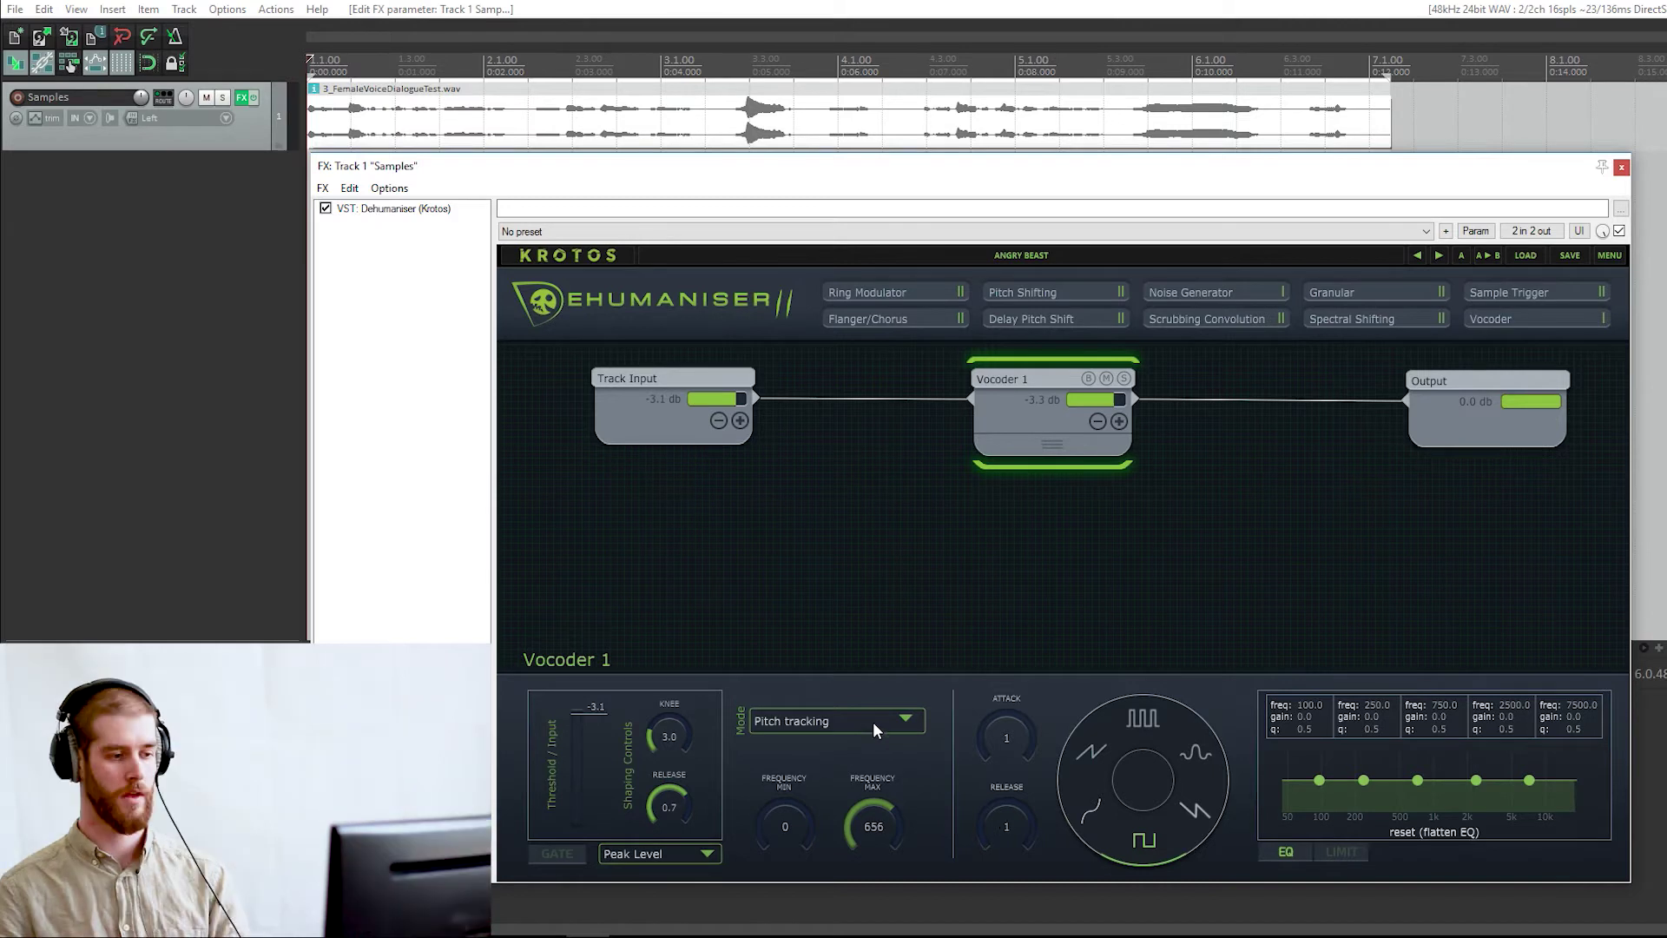
{"action": "left_click", "coordinate": [873, 719]}
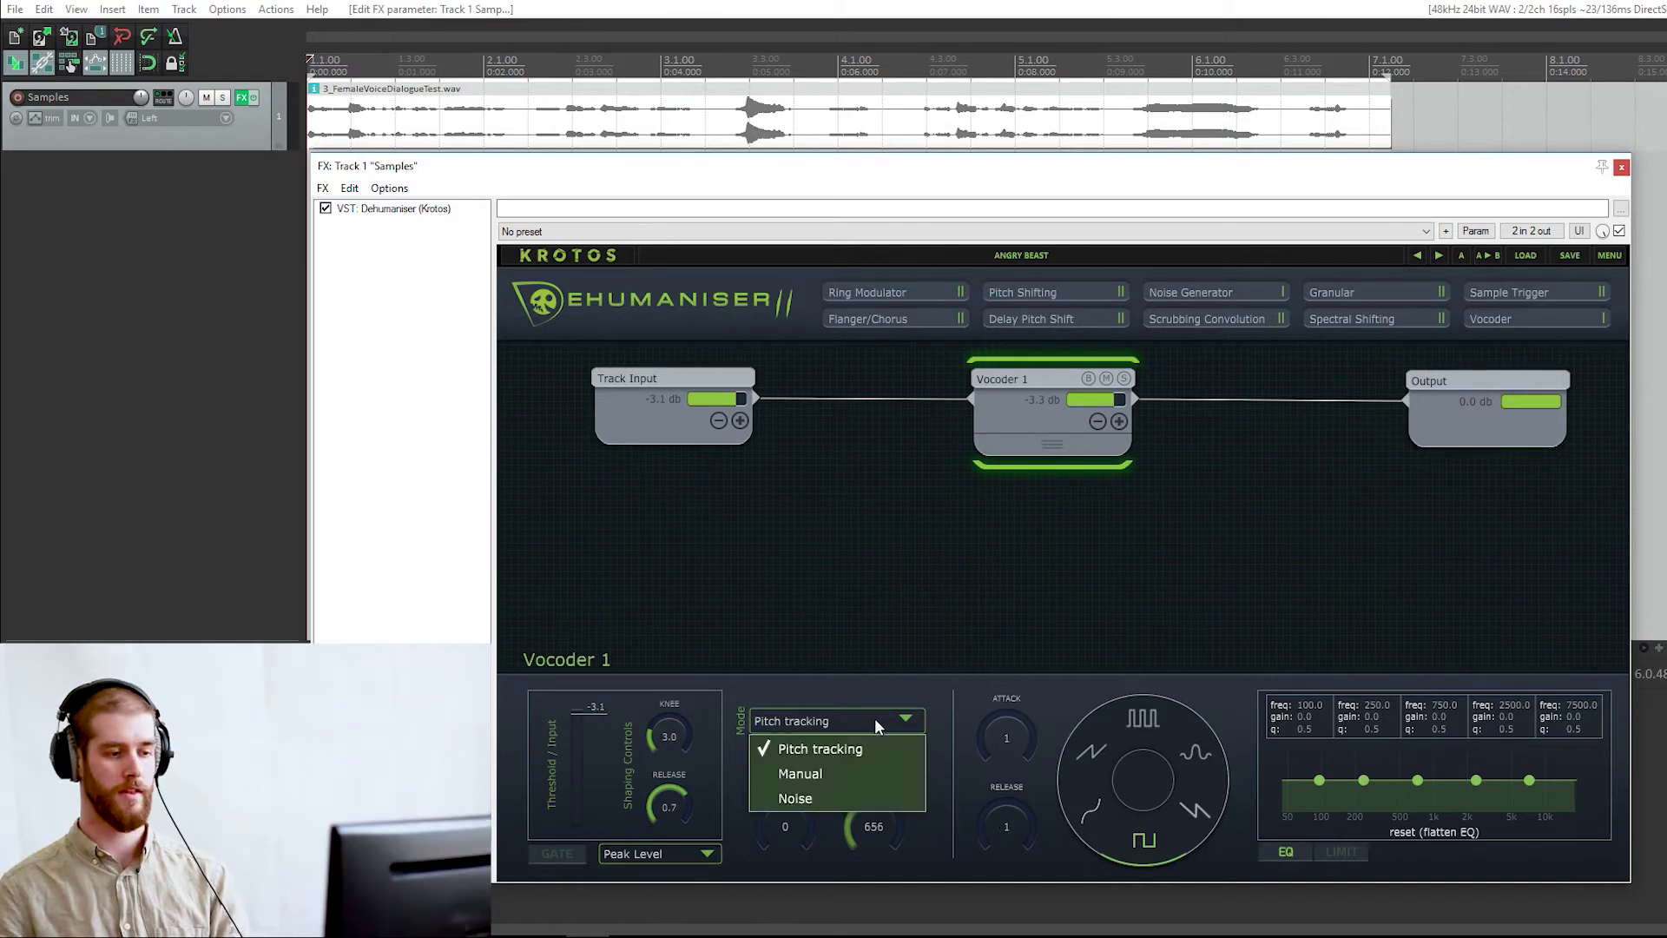
{"action": "left_click", "coordinate": [846, 797]}
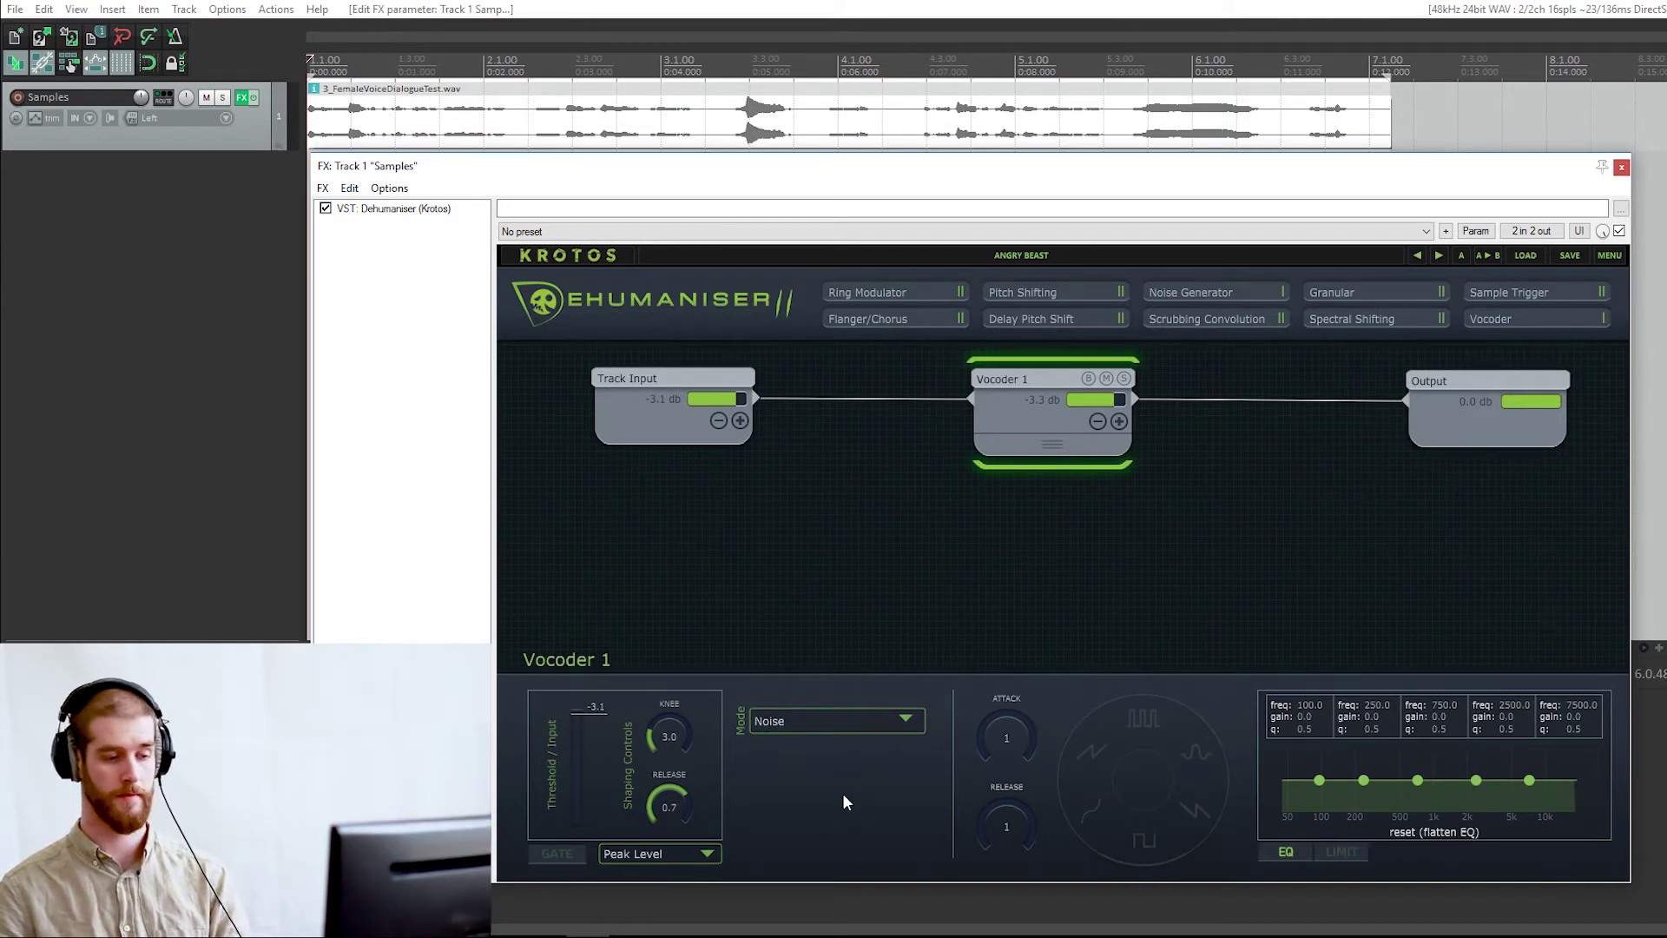
{"action": "key", "text": "space"}
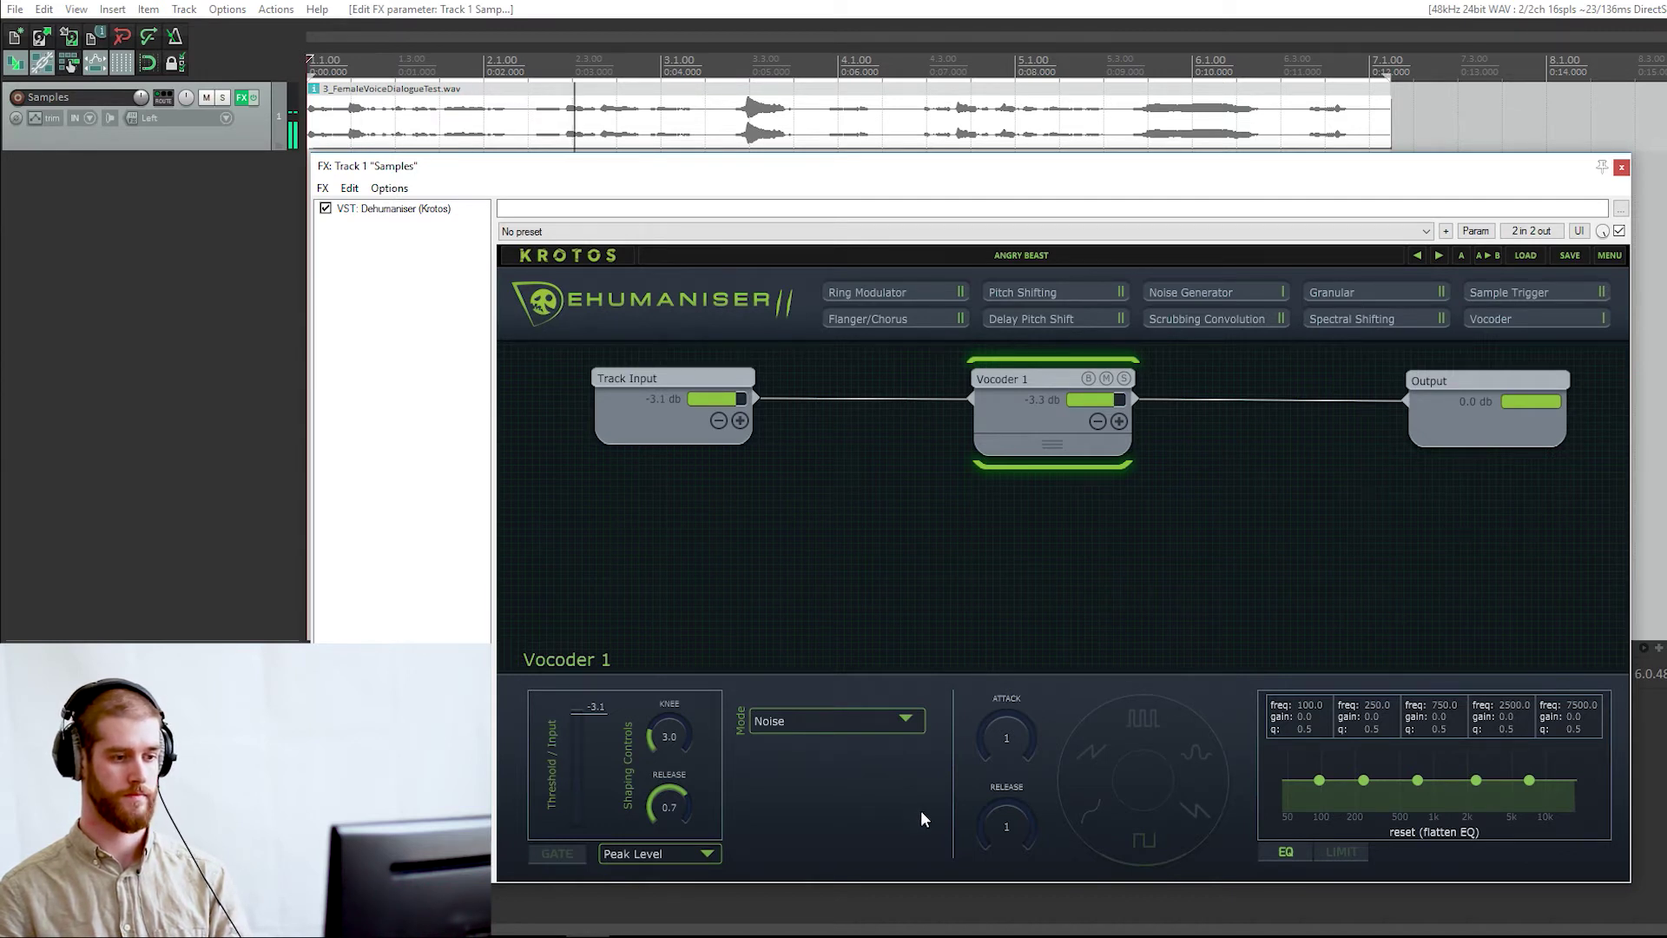
{"action": "left_click_drag", "start_coordinate": [976, 824], "coordinate": [967, 701]}
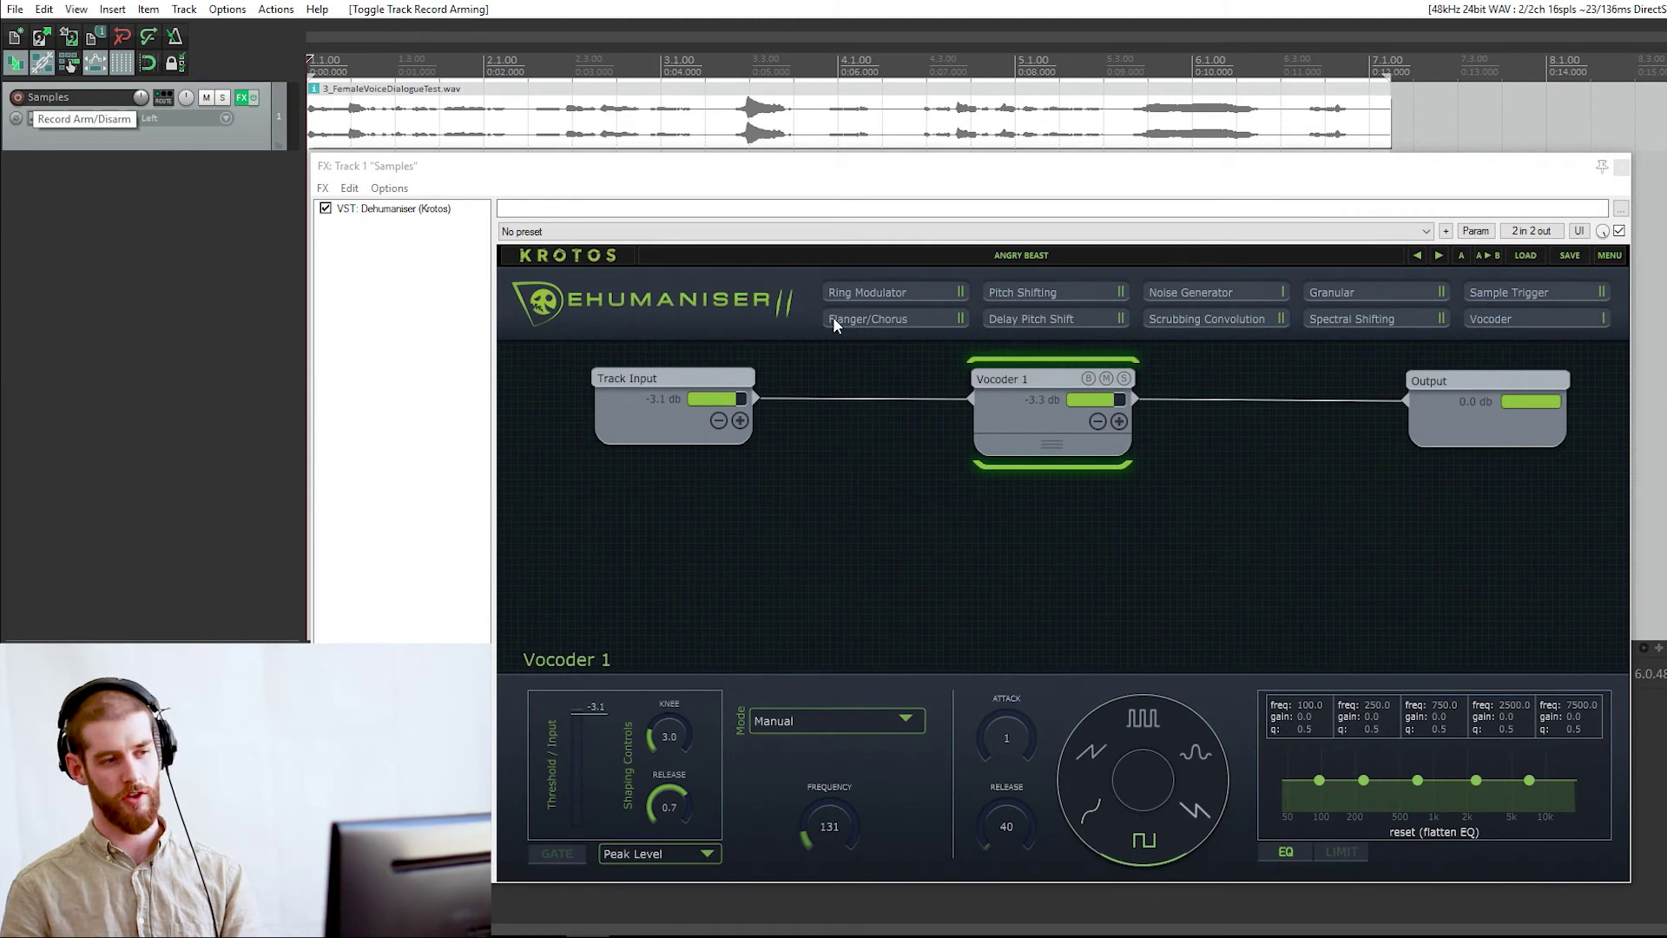
Step: Add Ring Modulator 1, wire it from Track Input to Output, and show its settings
{"action": "left_click_drag", "start_coordinate": [868, 287], "coordinate": [971, 512]}
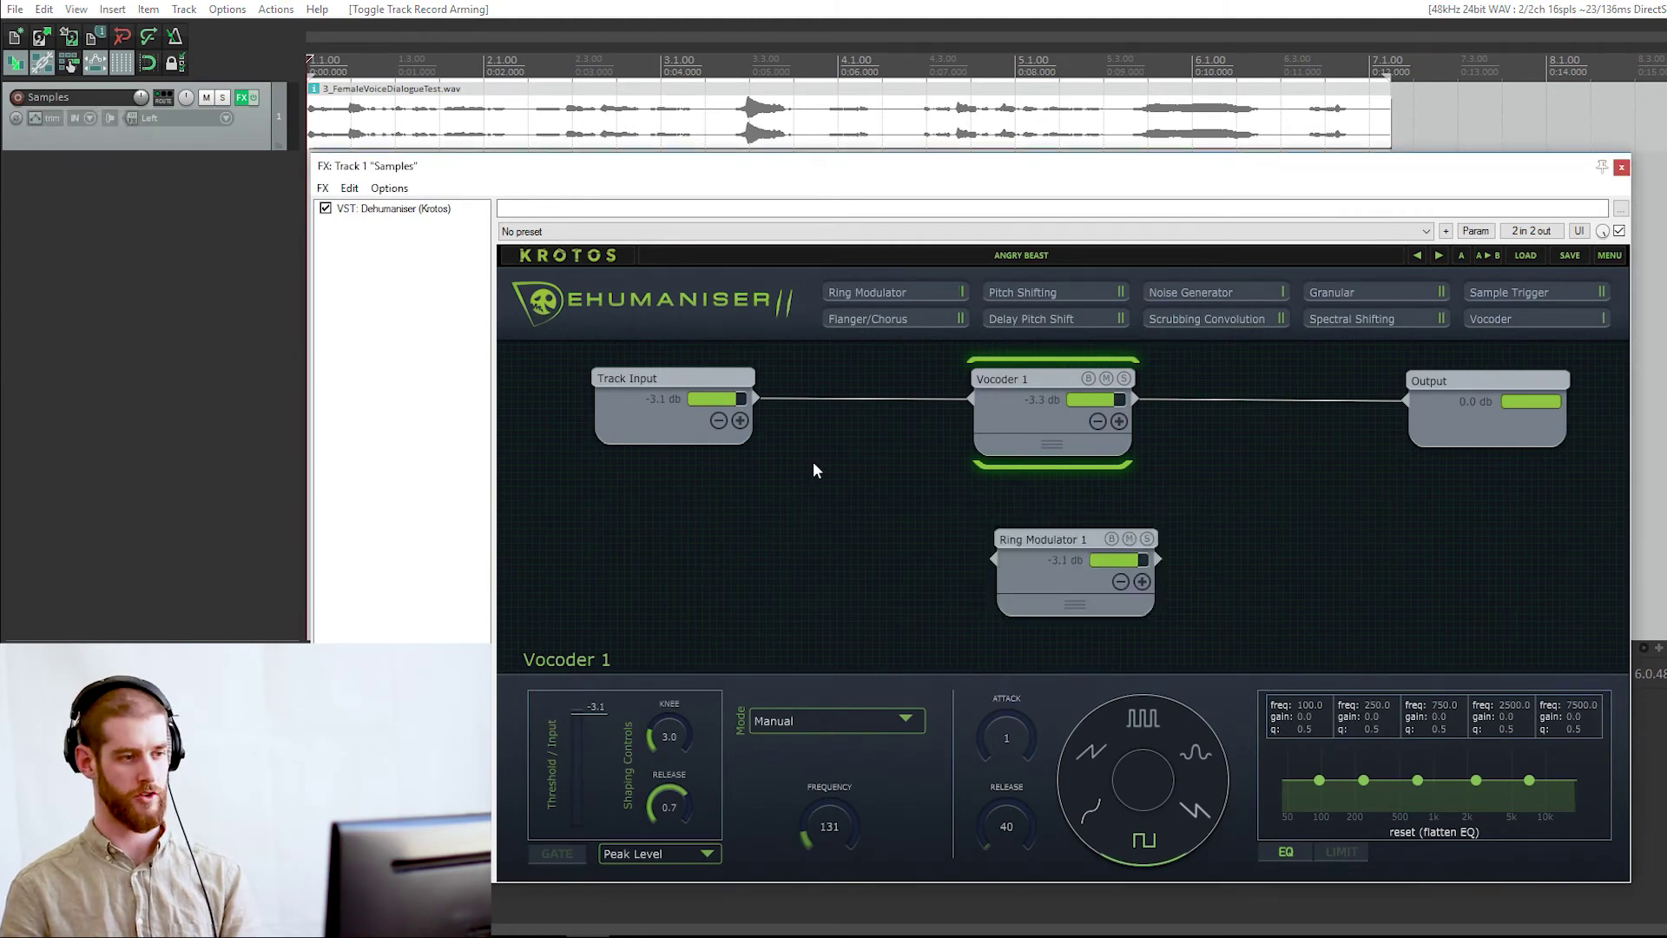
{"action": "left_click_drag", "start_coordinate": [755, 408], "coordinate": [999, 557]}
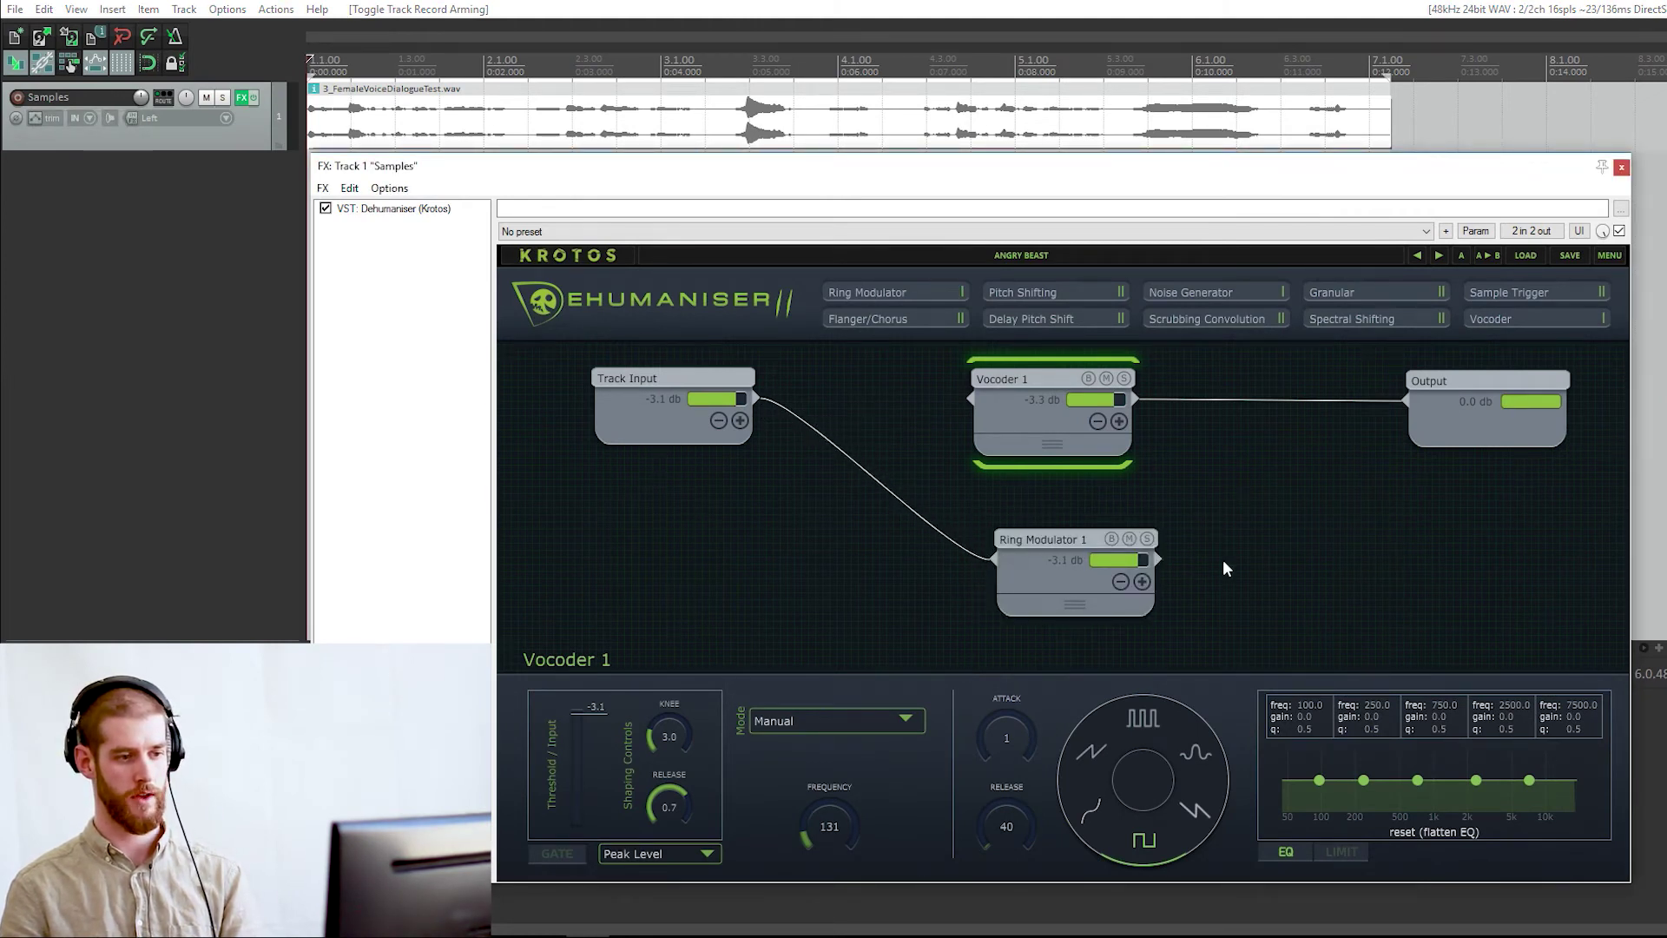
{"action": "left_click_drag", "start_coordinate": [1410, 411], "coordinate": [1408, 399]}
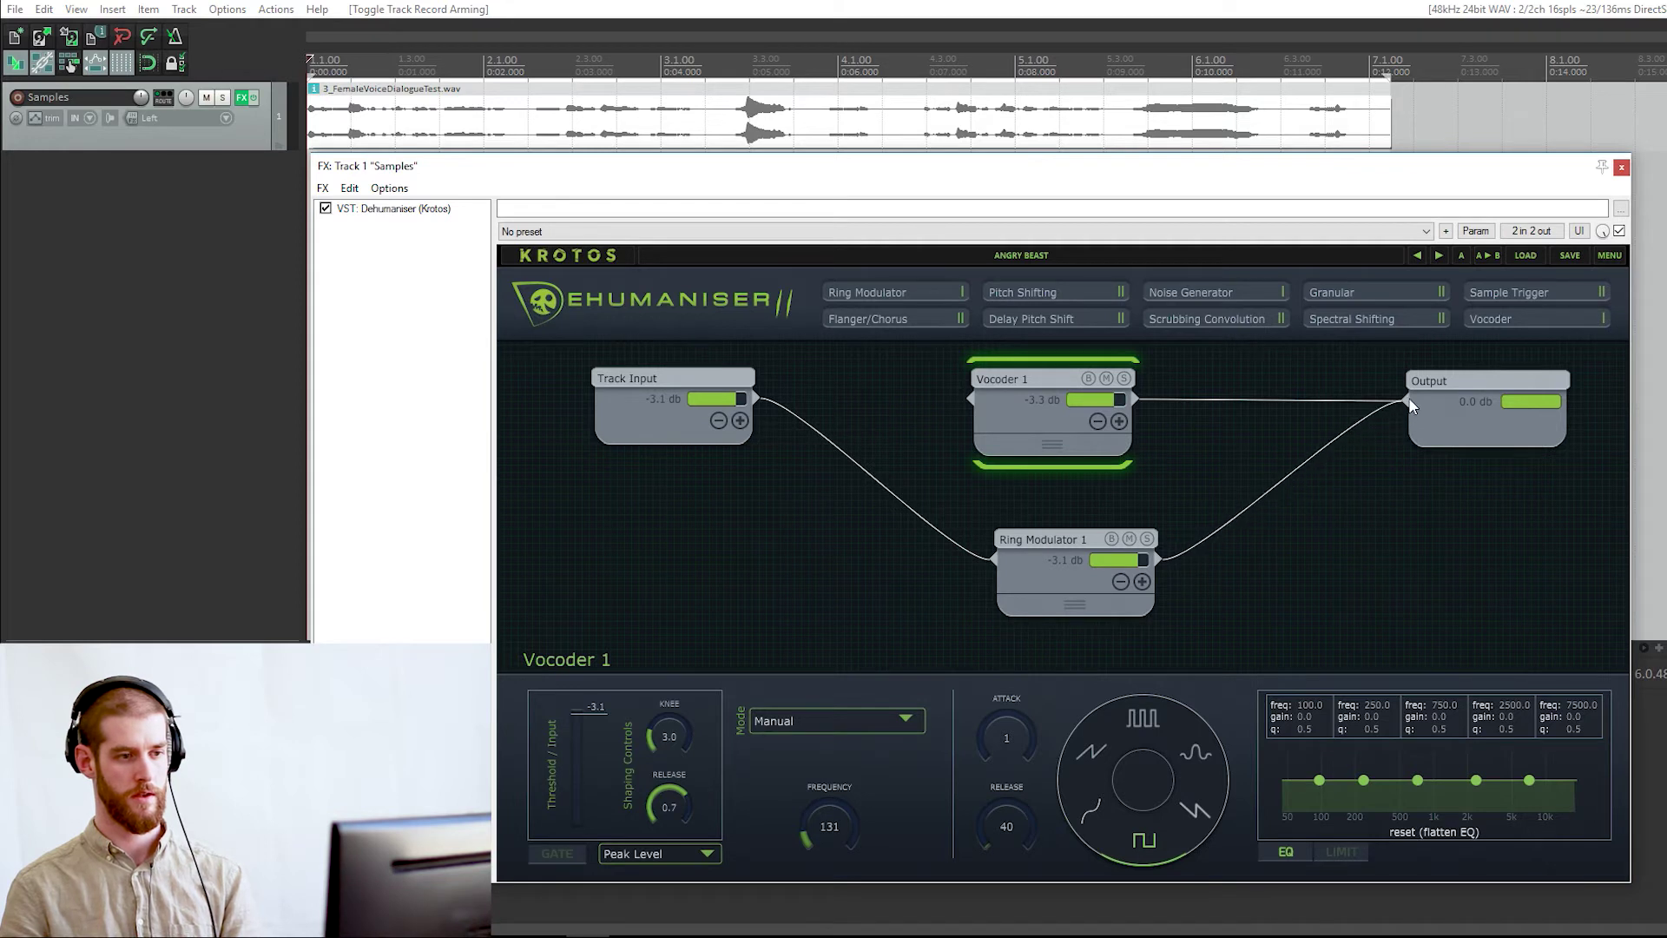
{"action": "left_click", "coordinate": [1137, 402]}
{"action": "left_click", "coordinate": [1070, 580]}
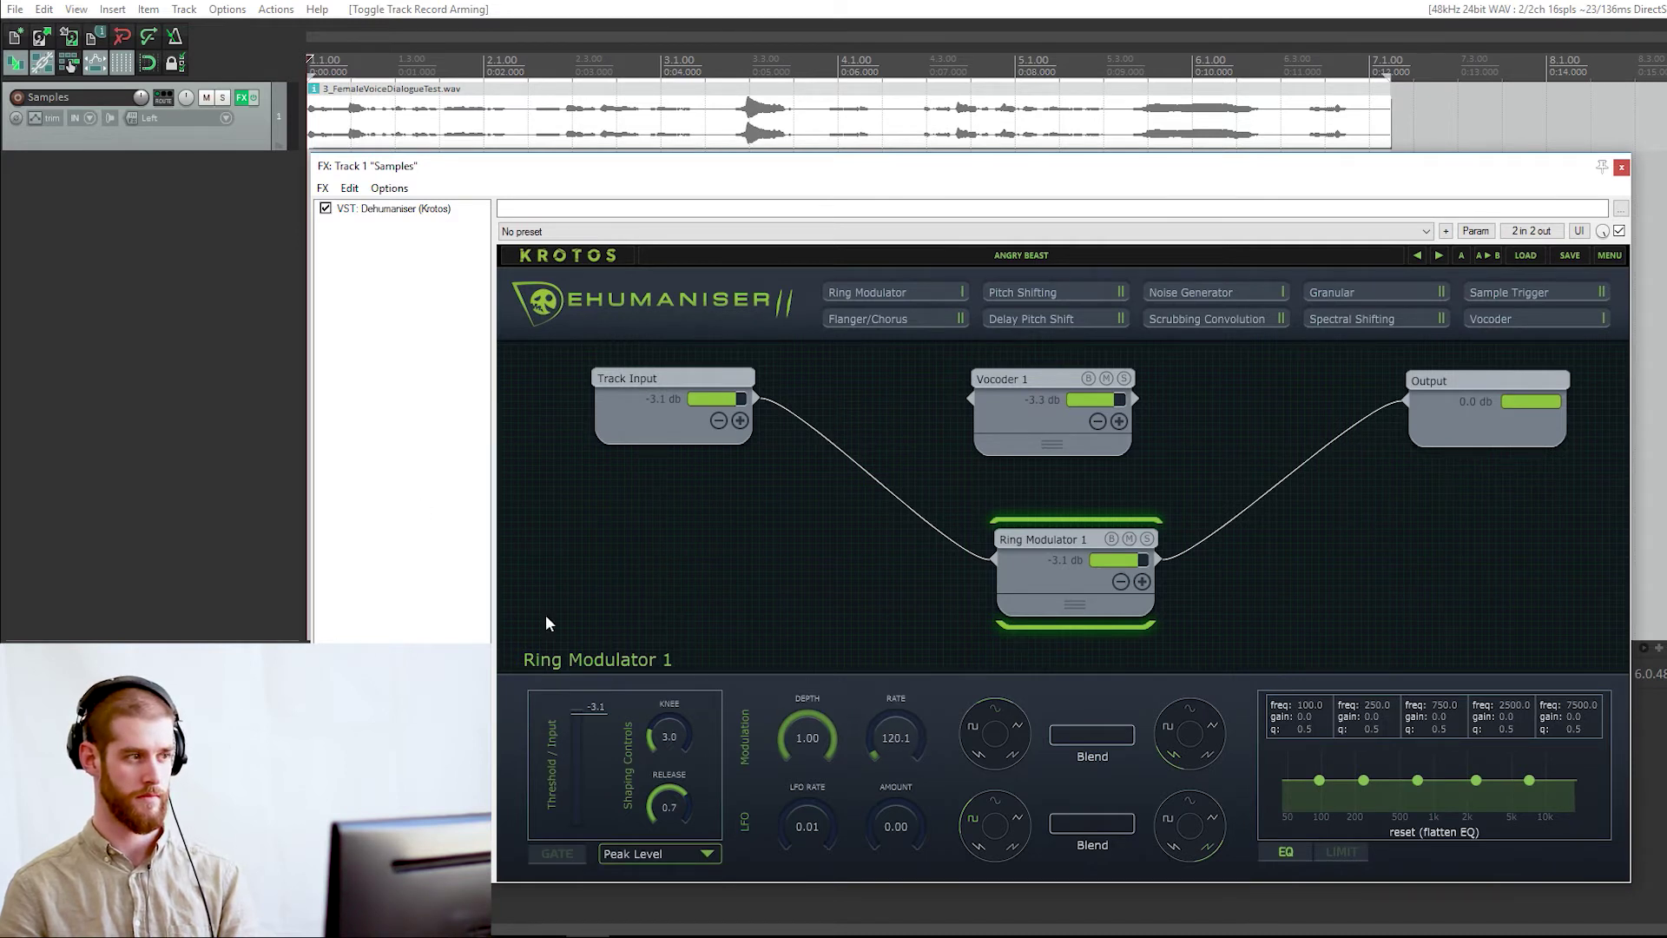
Step: Raise Ring Modulator 1's Rate to 128.1 during playback and nudge the upper Blend slider
{"action": "left_click", "coordinate": [211, 431]}
{"action": "key", "text": "space"}
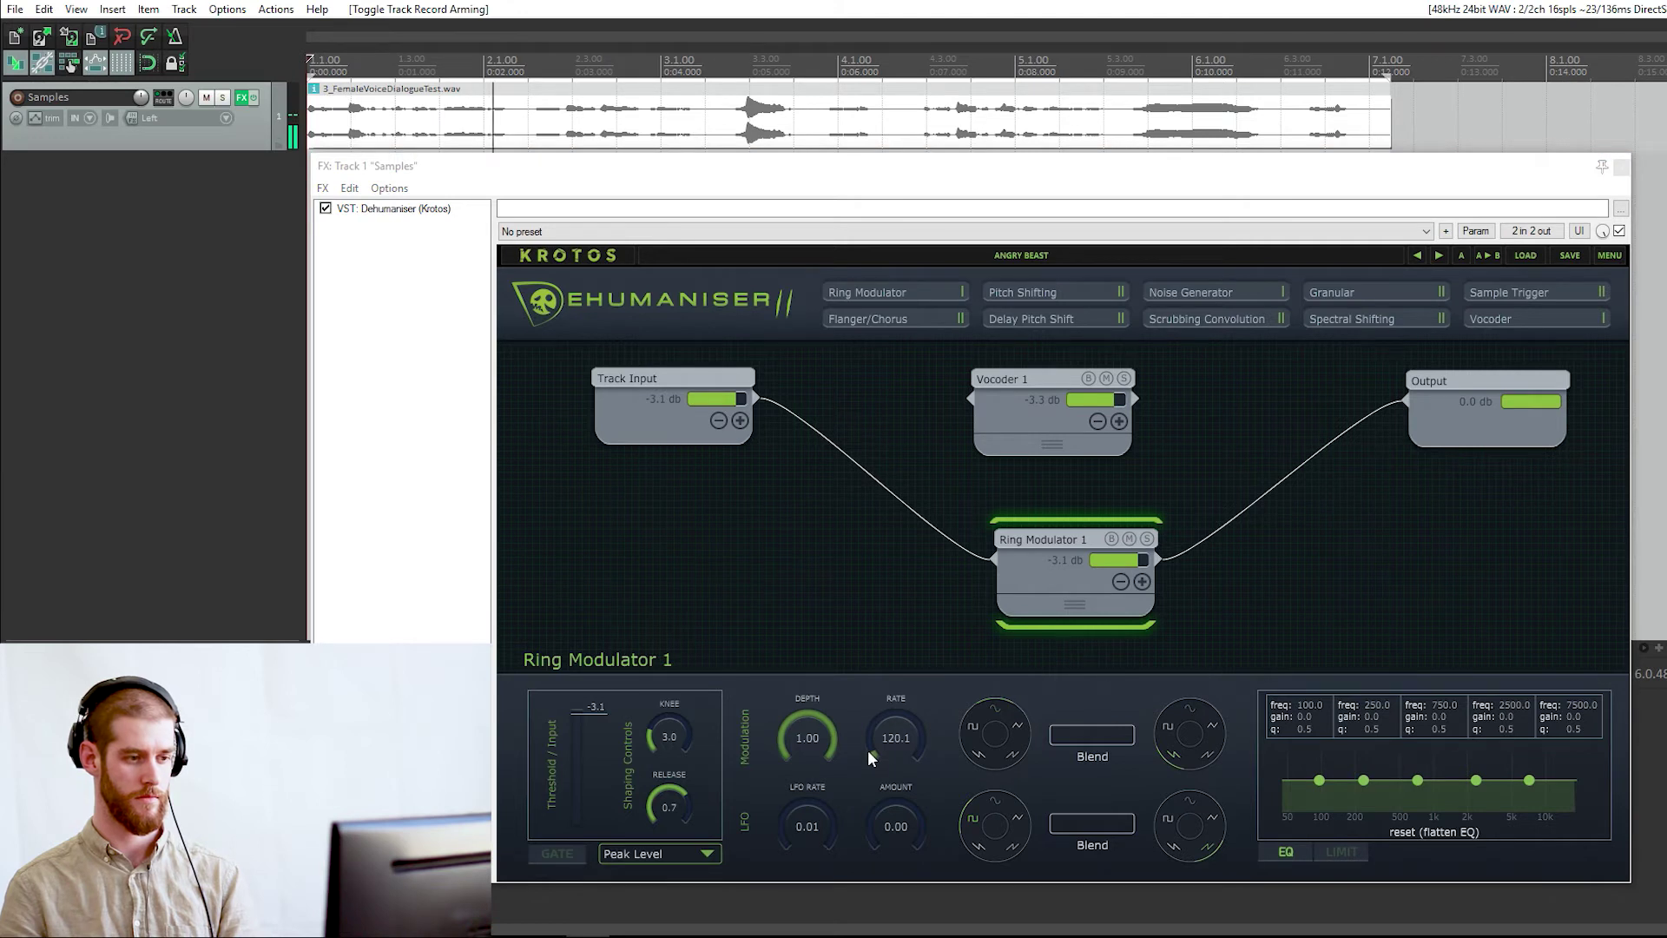
{"action": "mouse_move", "coordinate": [868, 748]}
{"action": "left_mouse_down"}
{"action": "mouse_move", "coordinate": [879, 689]}
{"action": "mouse_move", "coordinate": [873, 748]}
{"action": "left_mouse_up"}
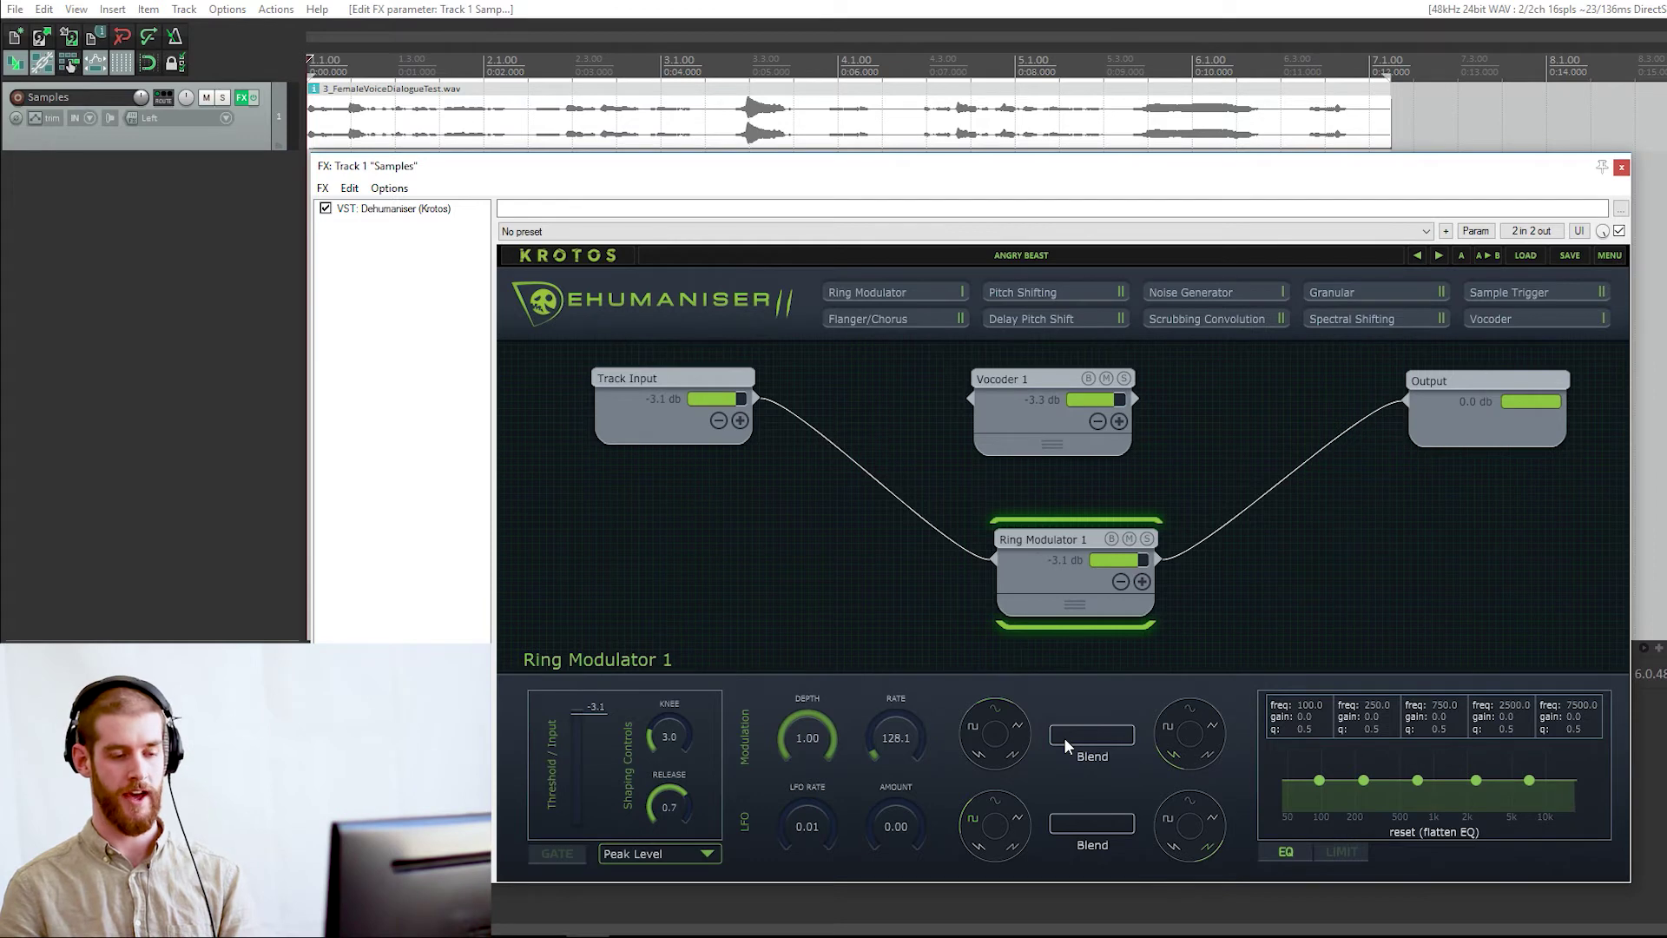
{"action": "key", "text": "space"}
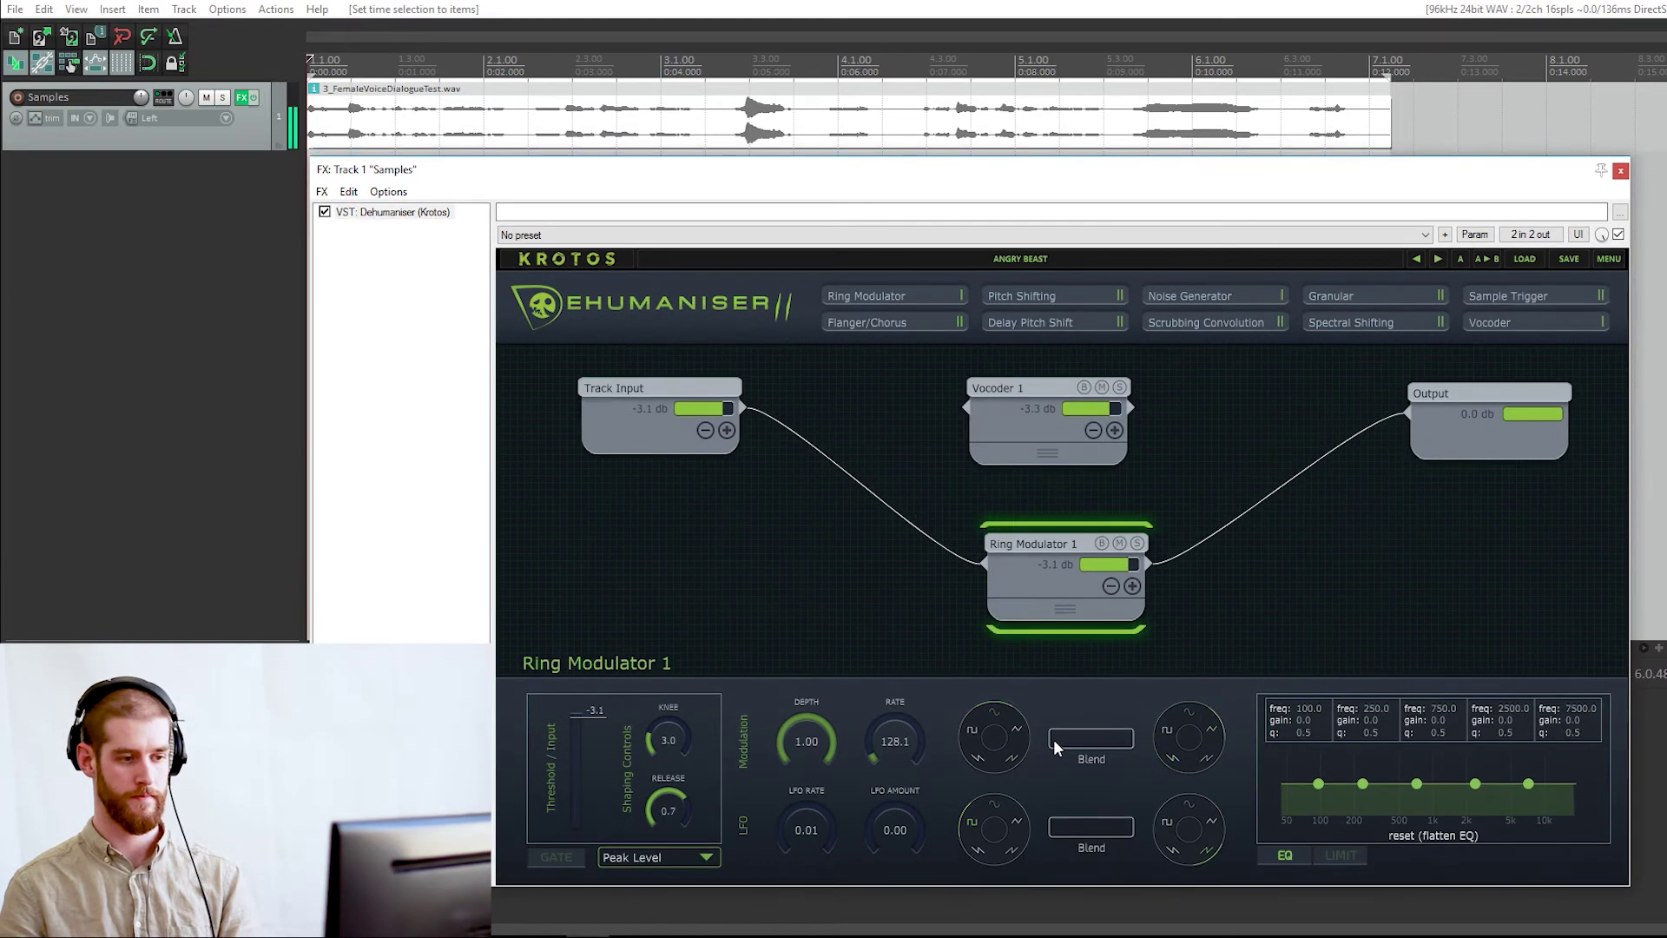
{"action": "mouse_move", "coordinate": [1056, 738]}
{"action": "left_mouse_down"}
{"action": "mouse_move", "coordinate": [1133, 743]}
{"action": "mouse_move", "coordinate": [1057, 742]}
{"action": "left_mouse_up"}
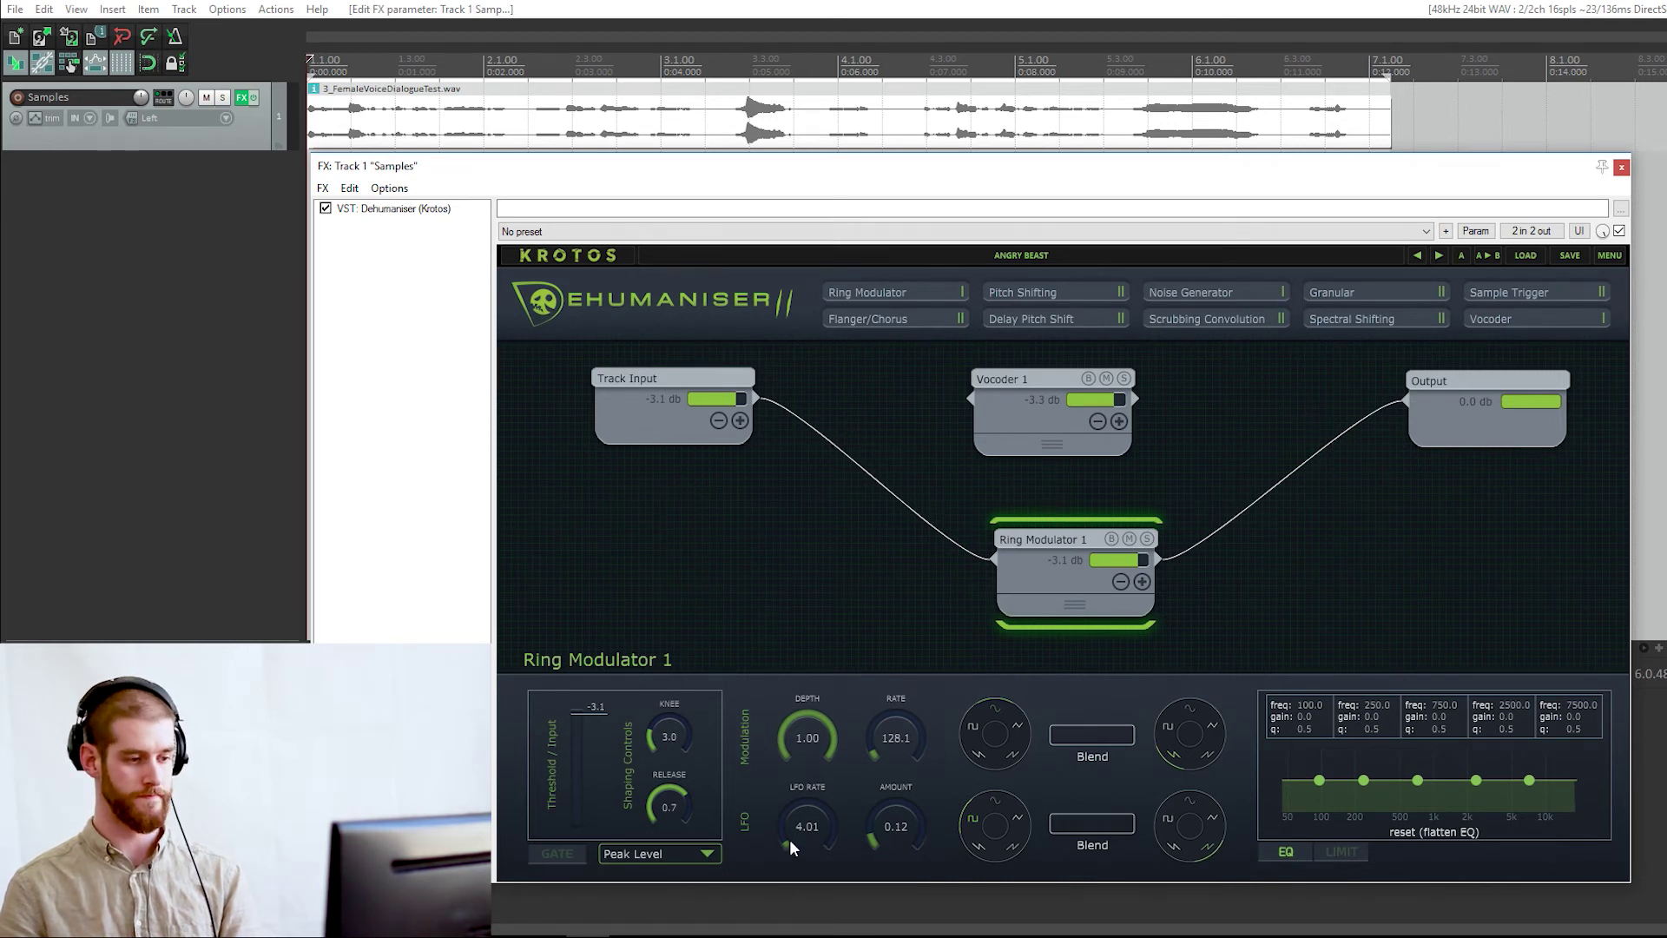
Step: Set LFO Rate 10.81 and Amount 0.30 during playback, and partly raise the lower LFO Blend
{"action": "key", "text": "space"}
{"action": "left_click_drag", "start_coordinate": [787, 835], "coordinate": [904, 806]}
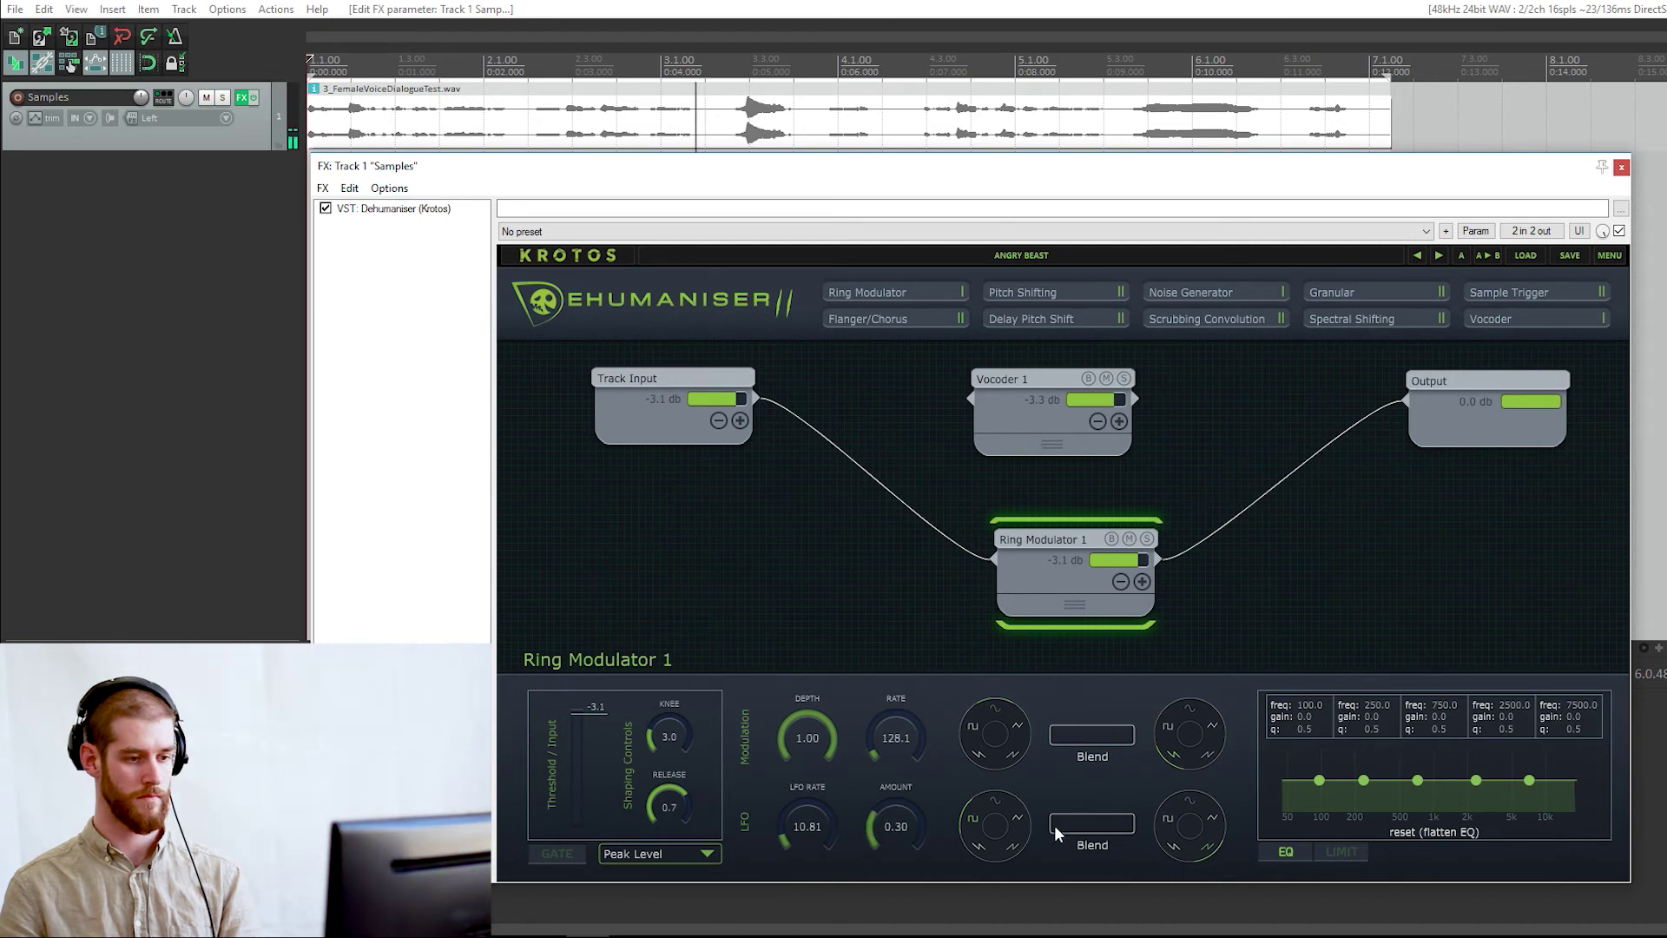
{"action": "left_click_drag", "start_coordinate": [1052, 824], "coordinate": [1101, 824]}
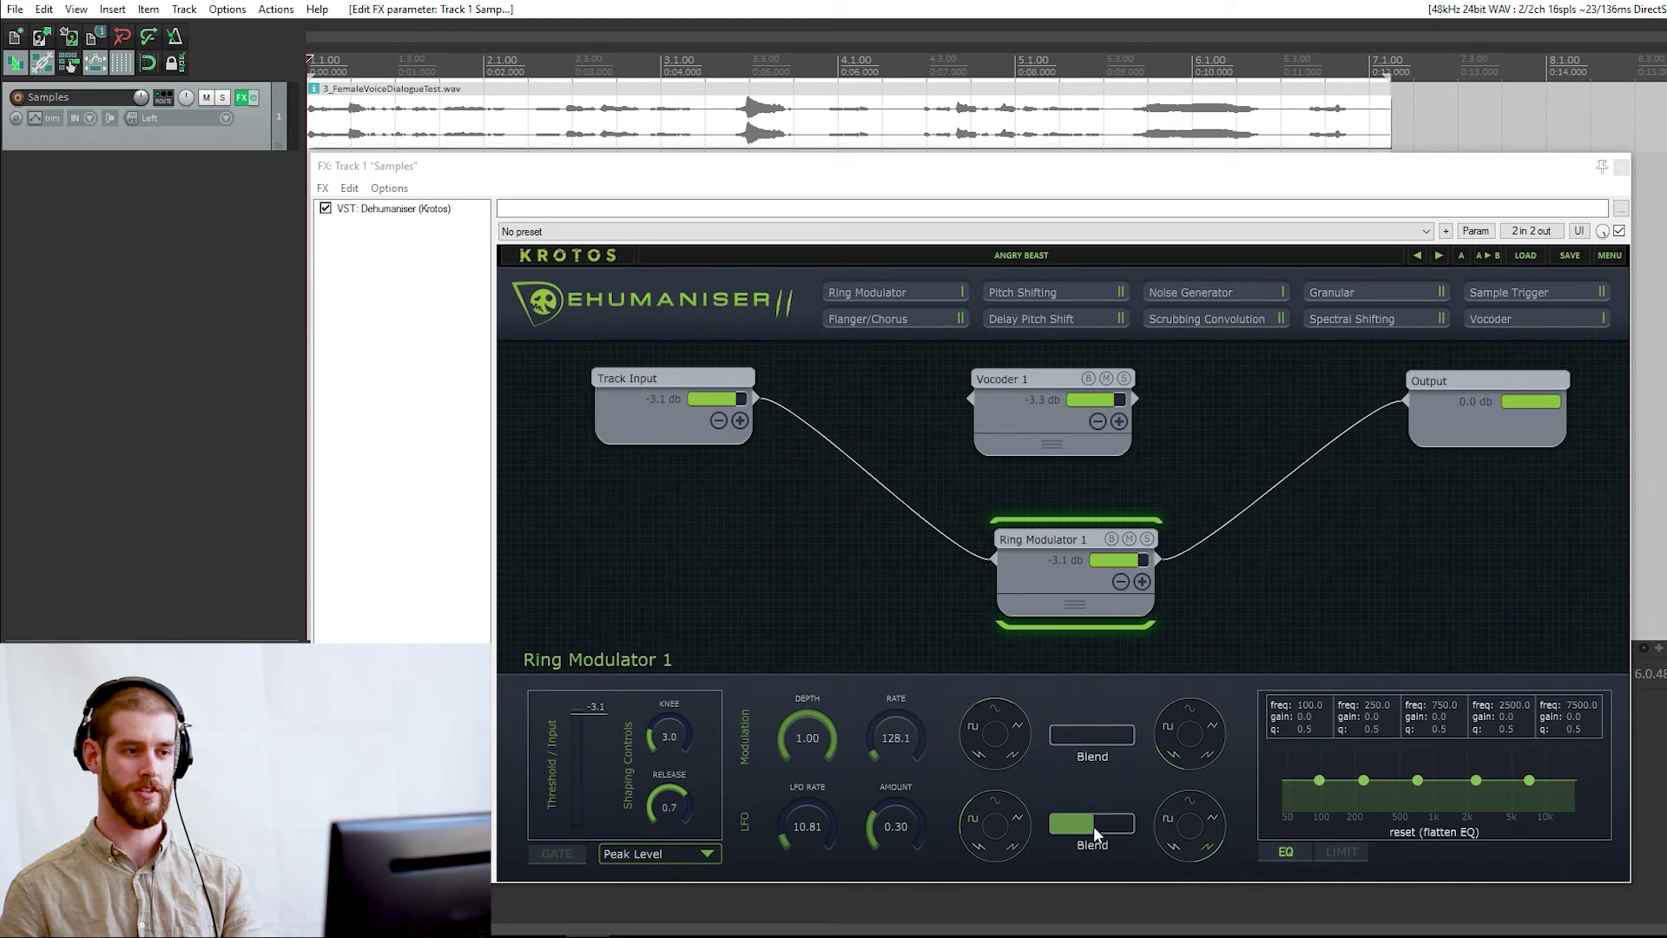
Step: Load the Glitchy Robot user preset and test it by arming, then disarming the track
{"action": "left_click", "coordinate": [1148, 254]}
{"action": "mouse_move", "coordinate": [1130, 276]}
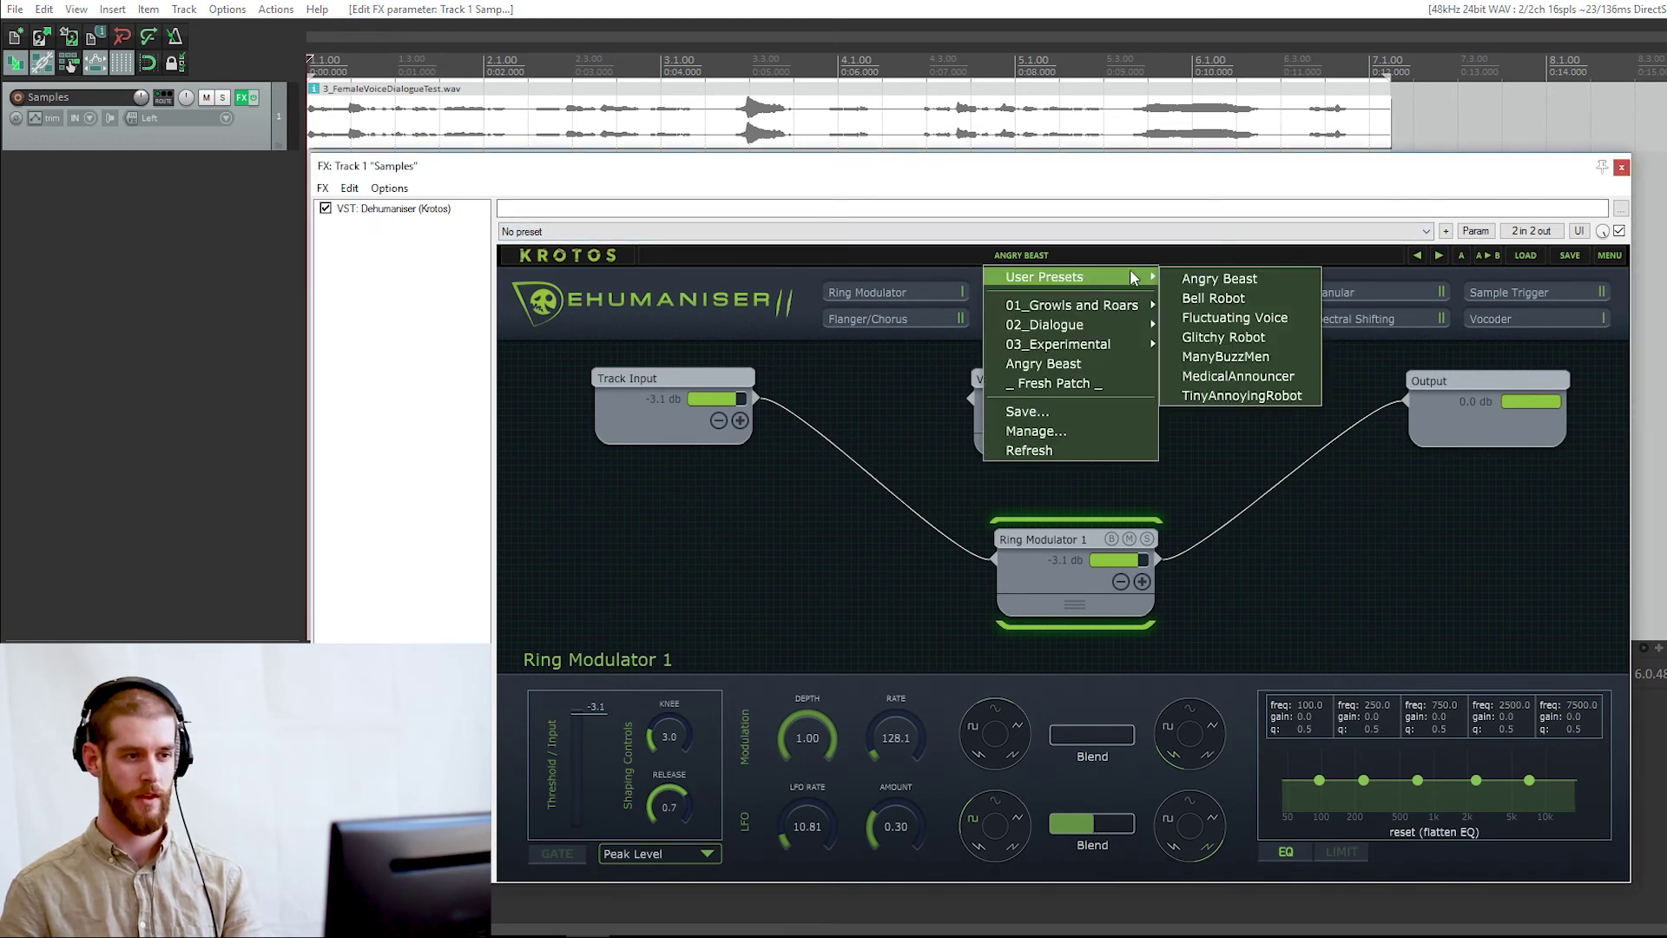
{"action": "left_click", "coordinate": [1255, 338]}
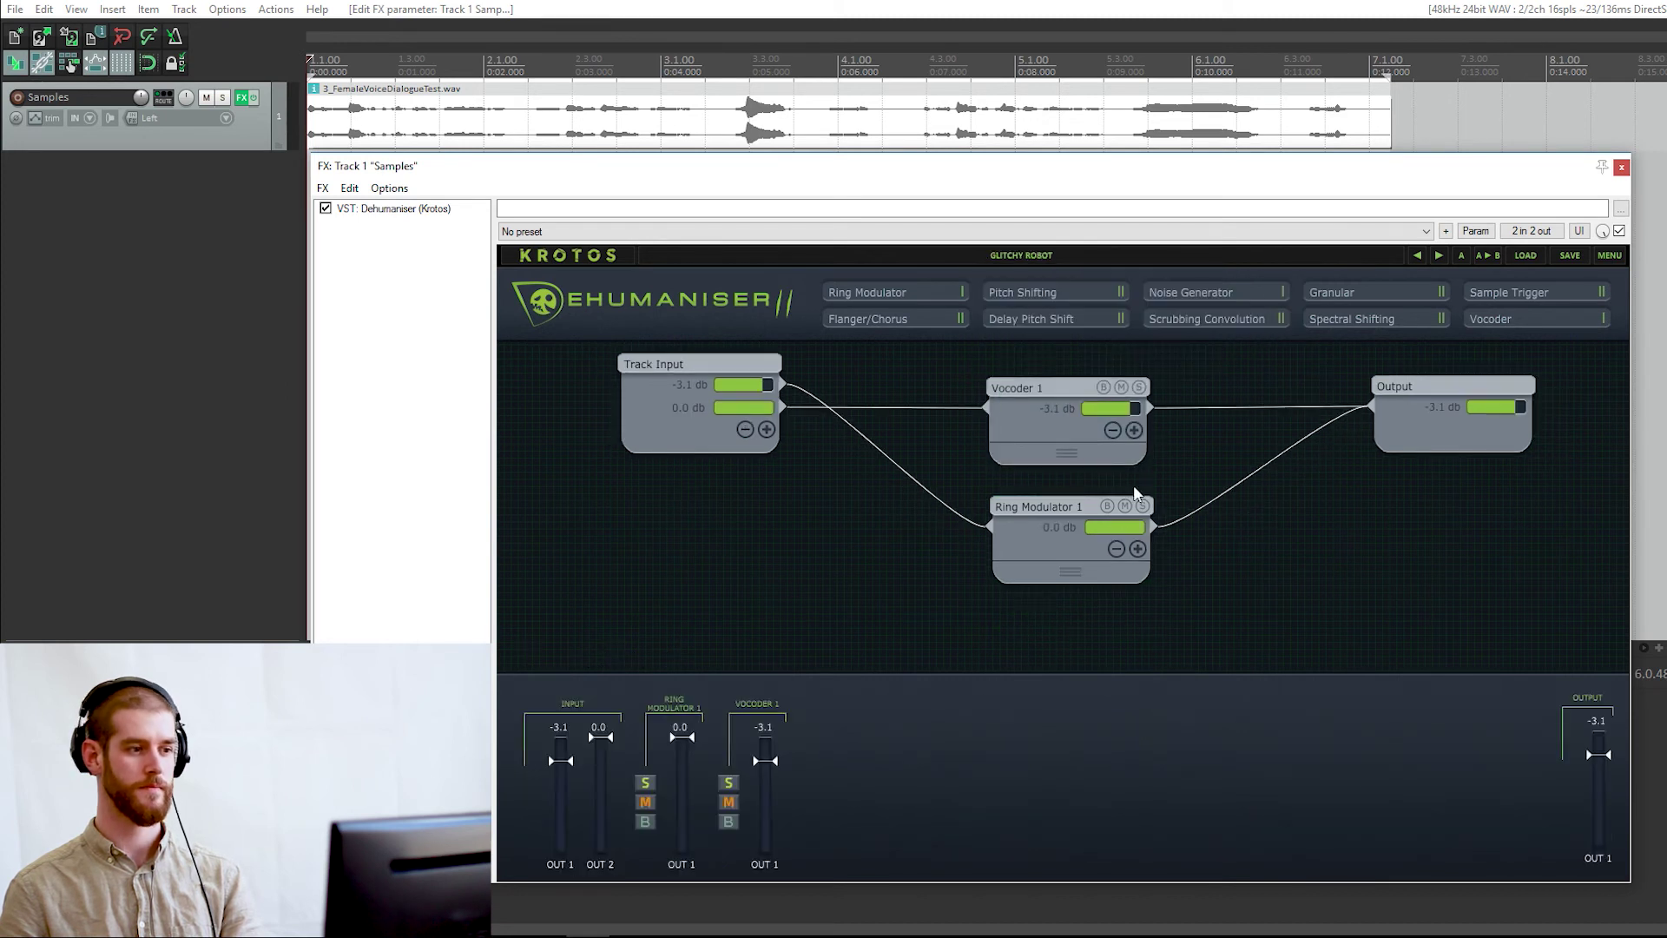
{"action": "left_click", "coordinate": [18, 100]}
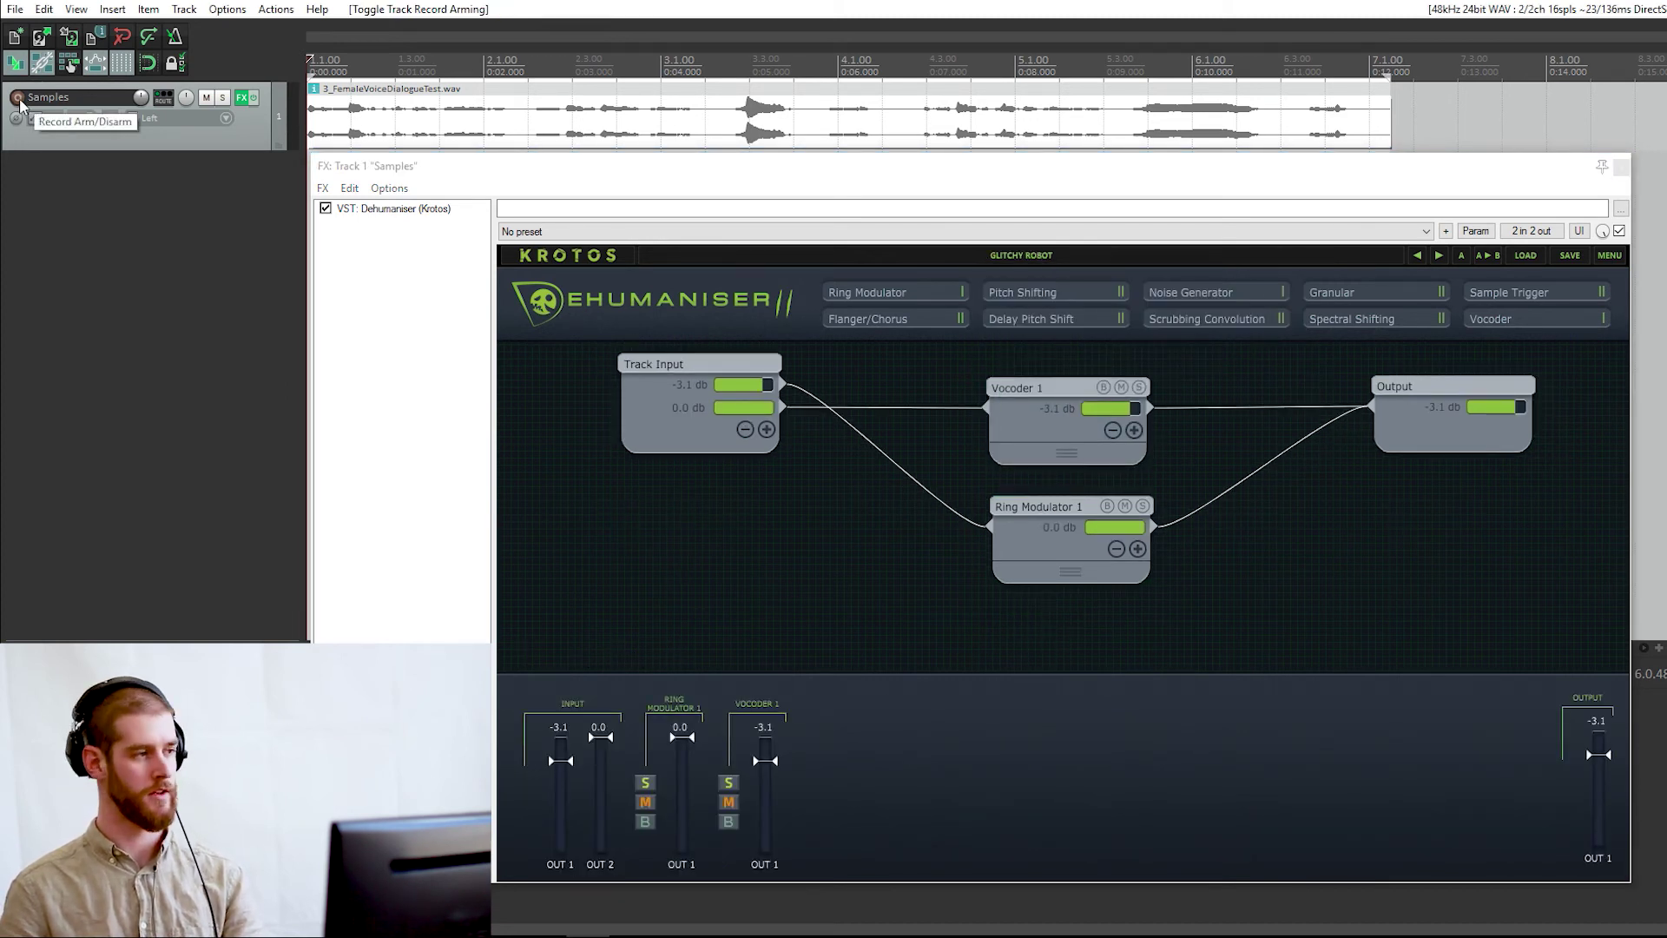
{"action": "left_click", "coordinate": [19, 101]}
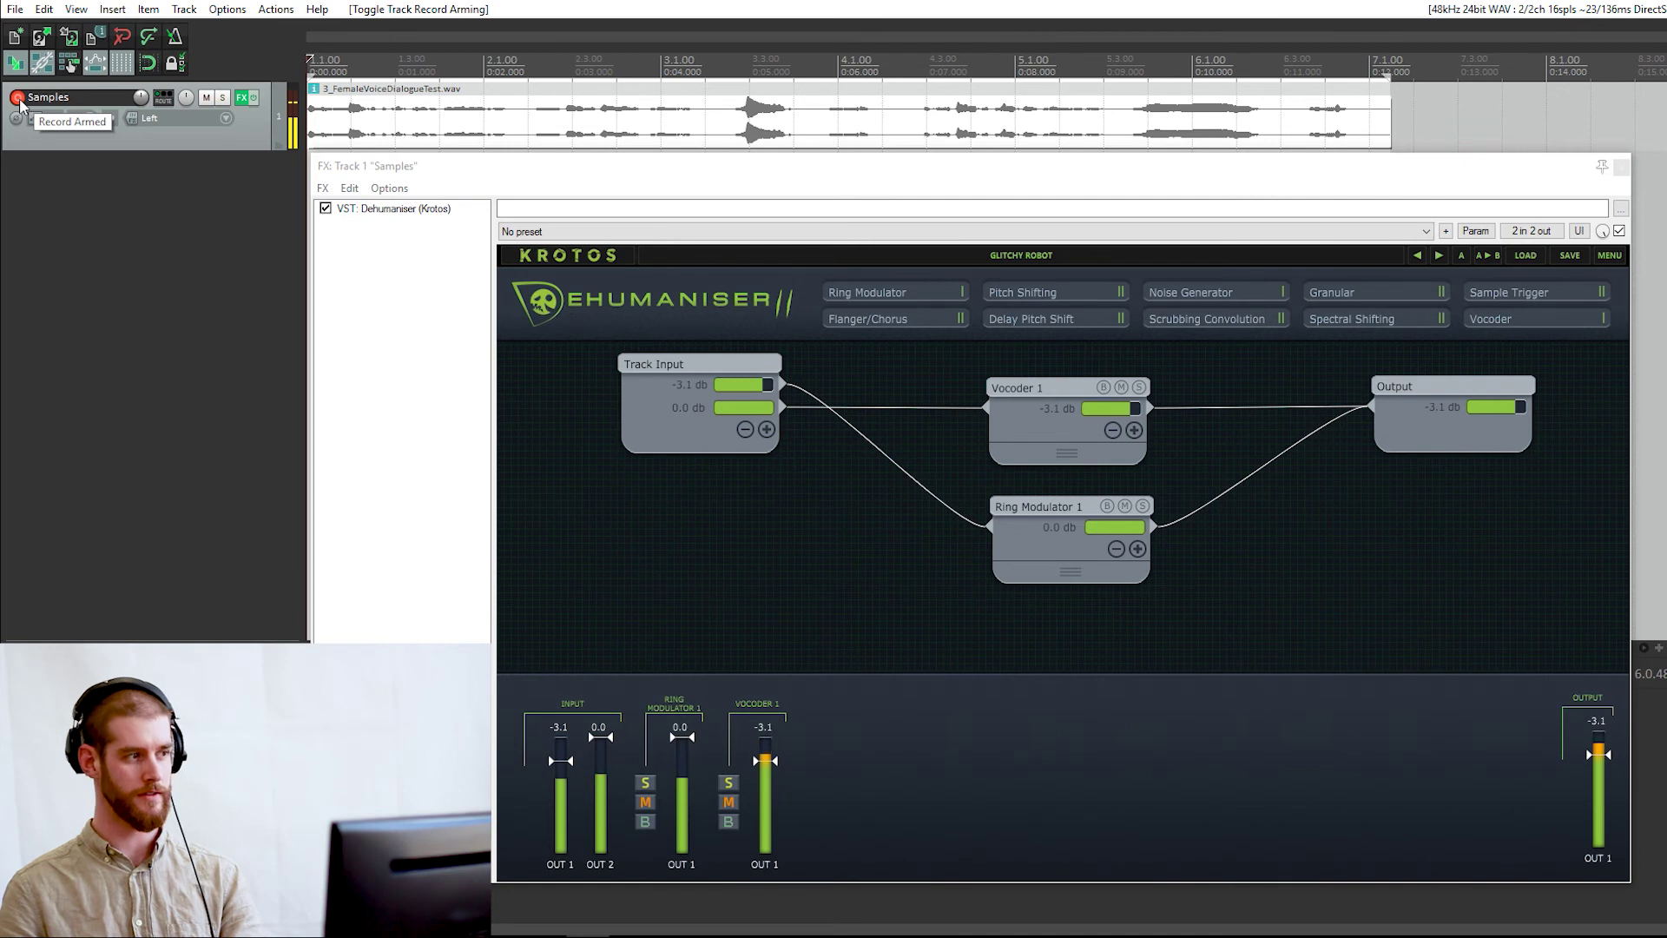
{"action": "left_click", "coordinate": [18, 101]}
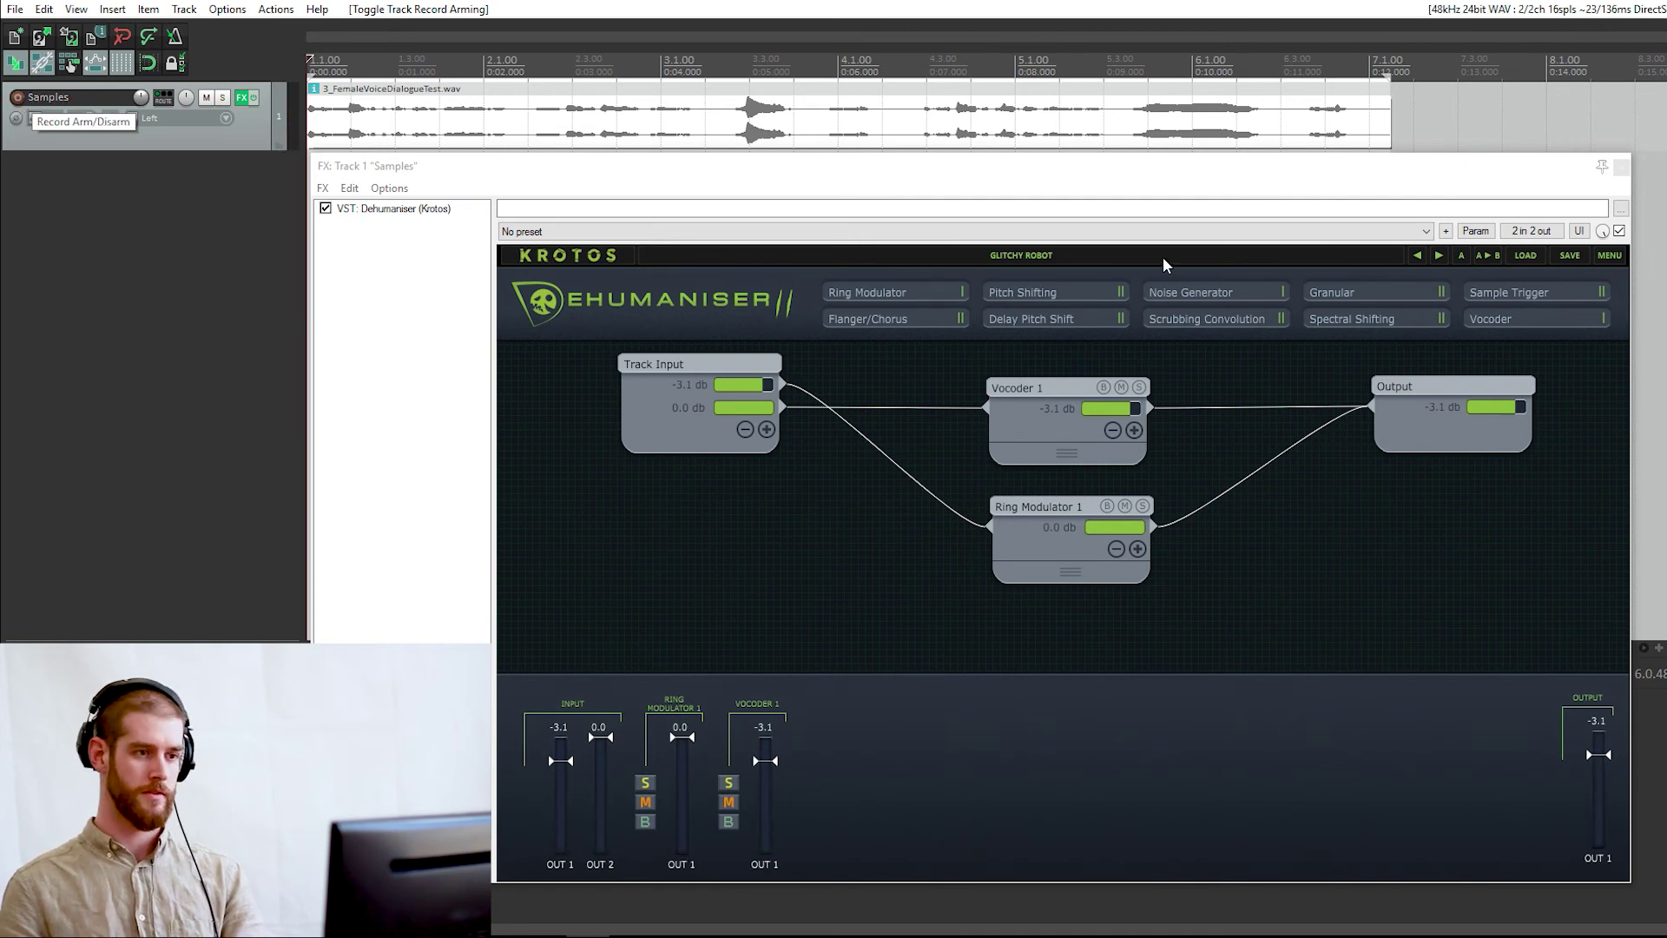
Step: Load the Fluctuating Voice user preset and arm the track to hear it
{"action": "left_click", "coordinate": [1128, 256]}
{"action": "mouse_move", "coordinate": [1120, 276]}
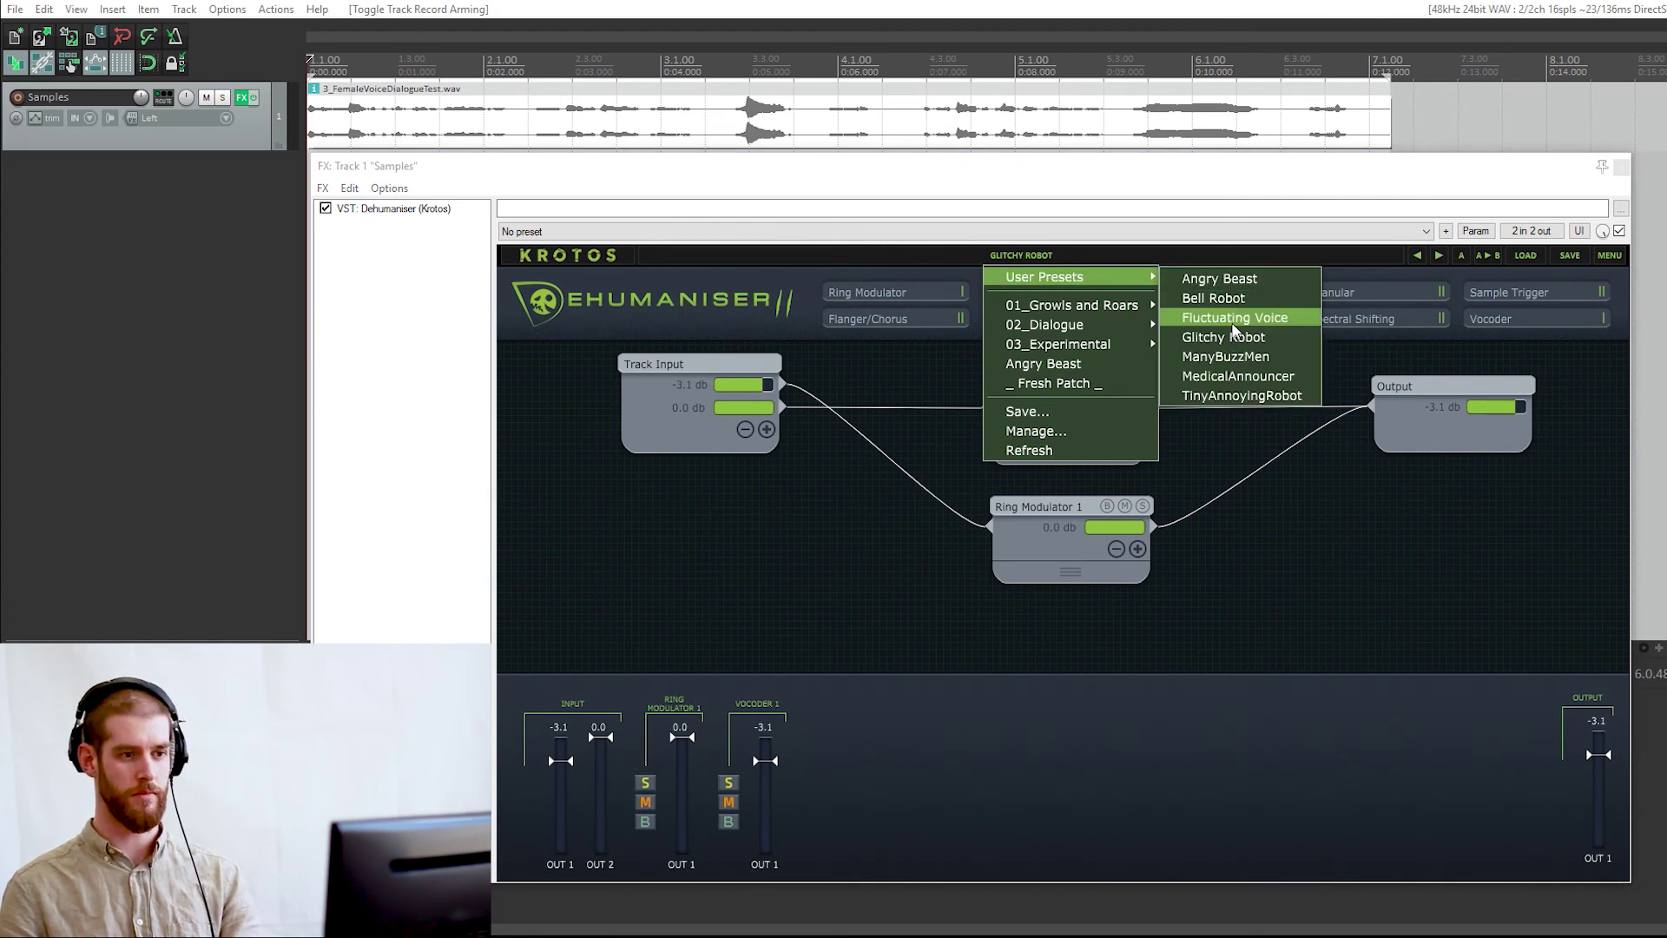
{"action": "left_click", "coordinate": [1233, 322]}
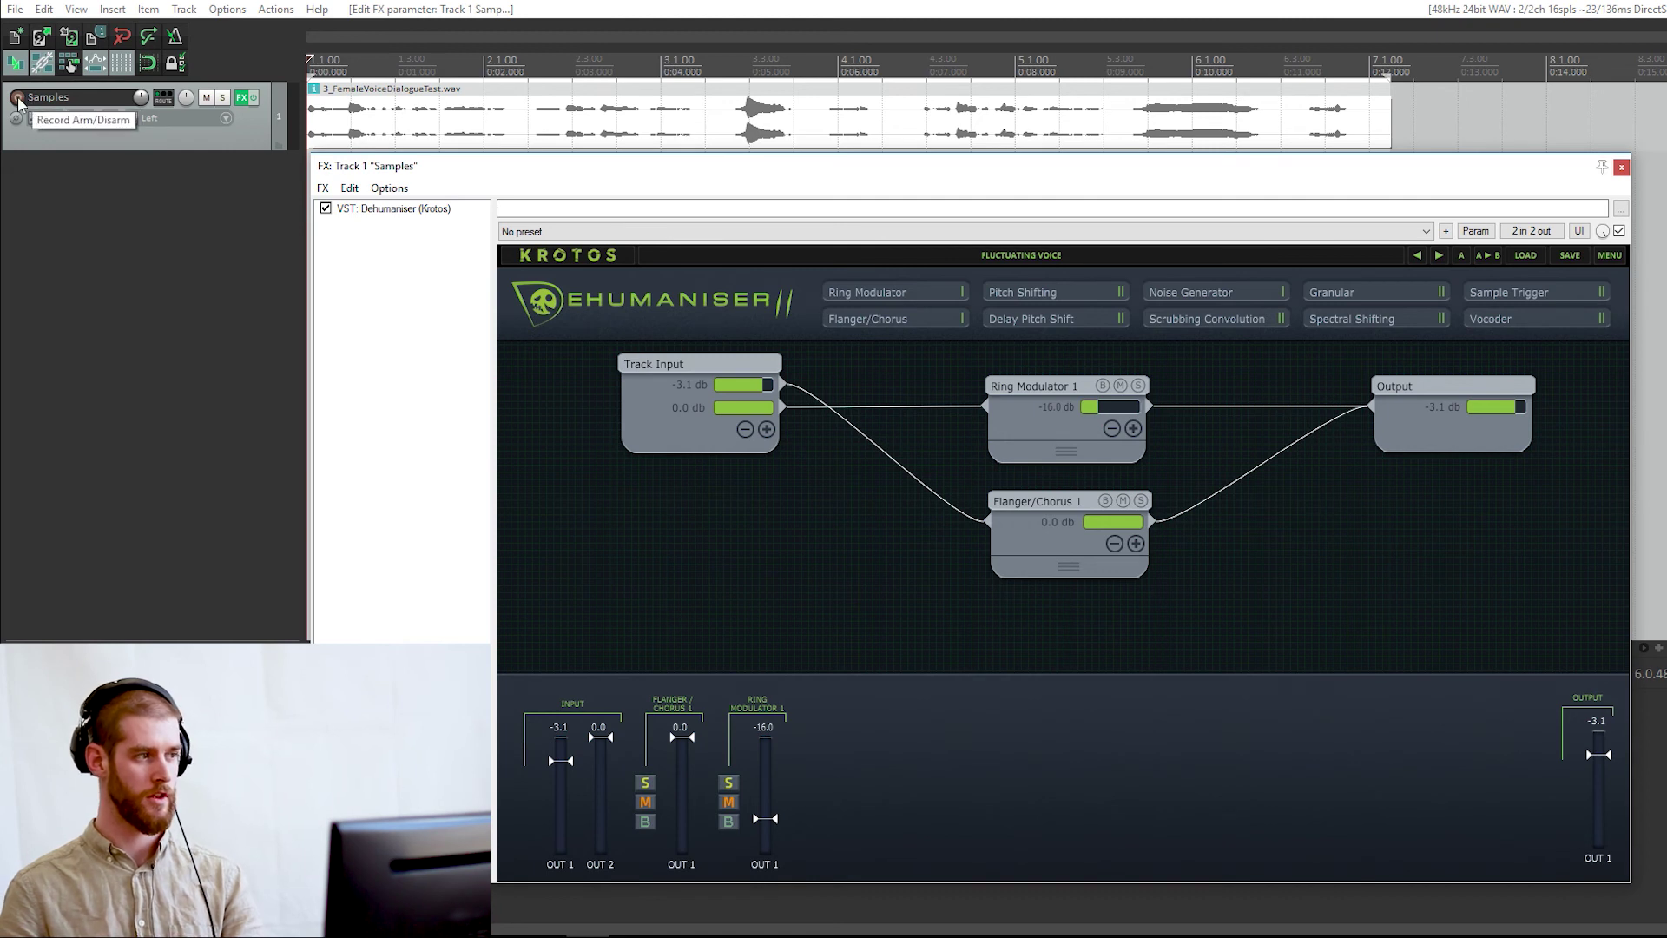
{"action": "left_click", "coordinate": [17, 98]}
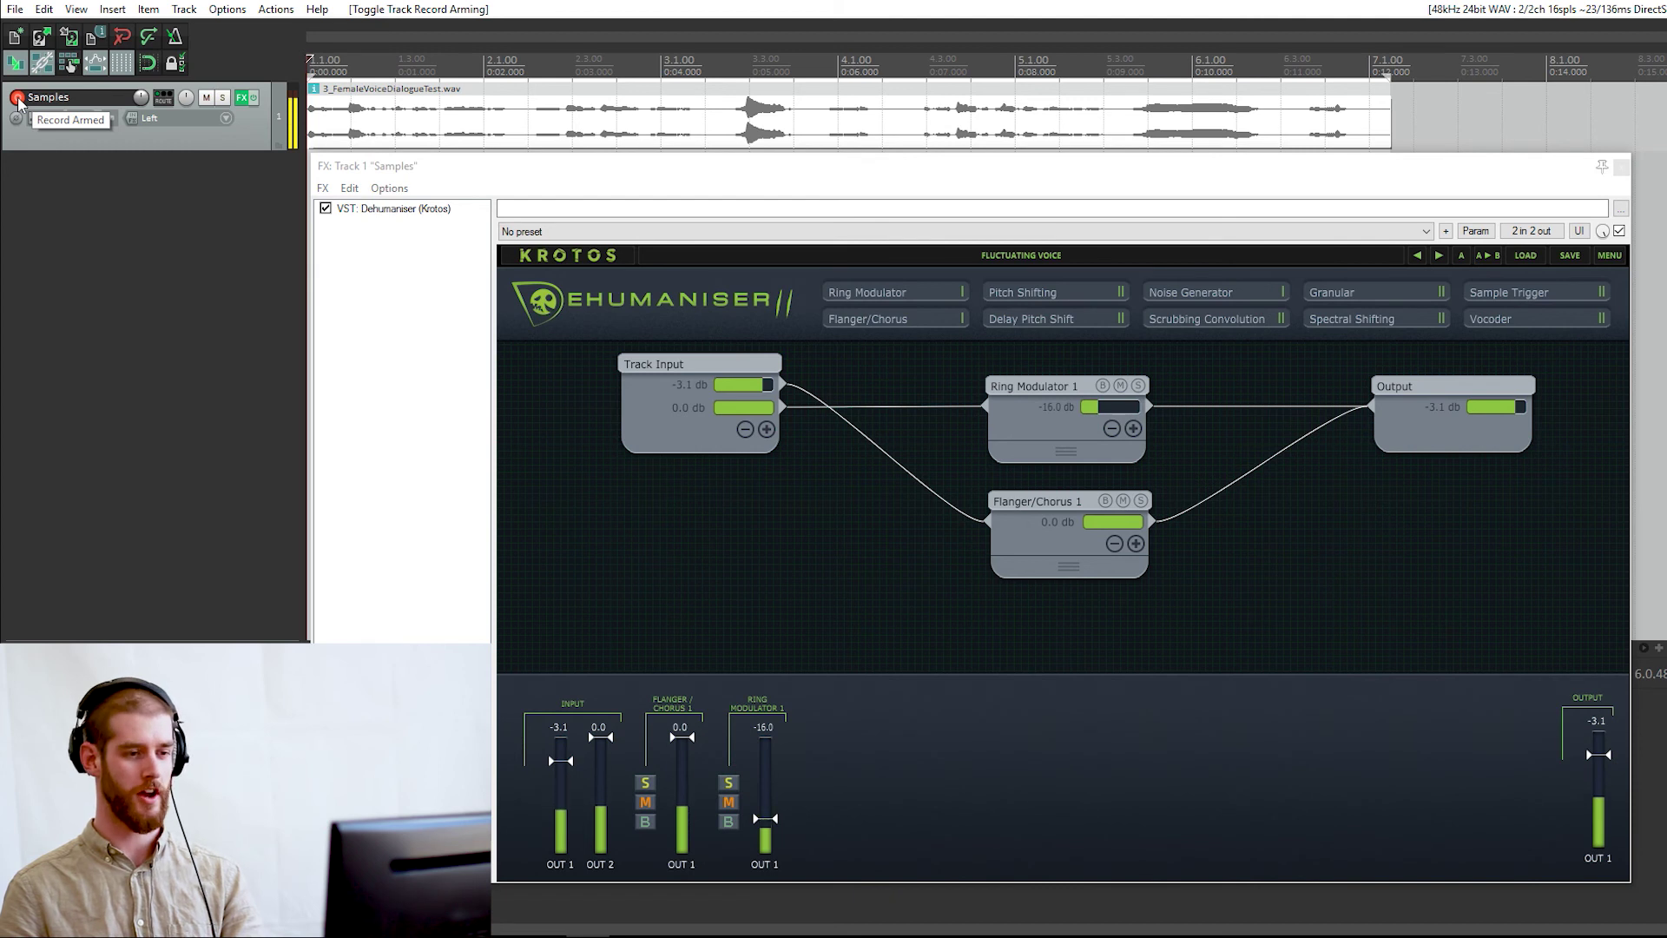
Step: Load the ManyBuzzMen user preset and test it by arming, then disarming the track
{"action": "left_click", "coordinate": [19, 99]}
{"action": "left_click", "coordinate": [1041, 254]}
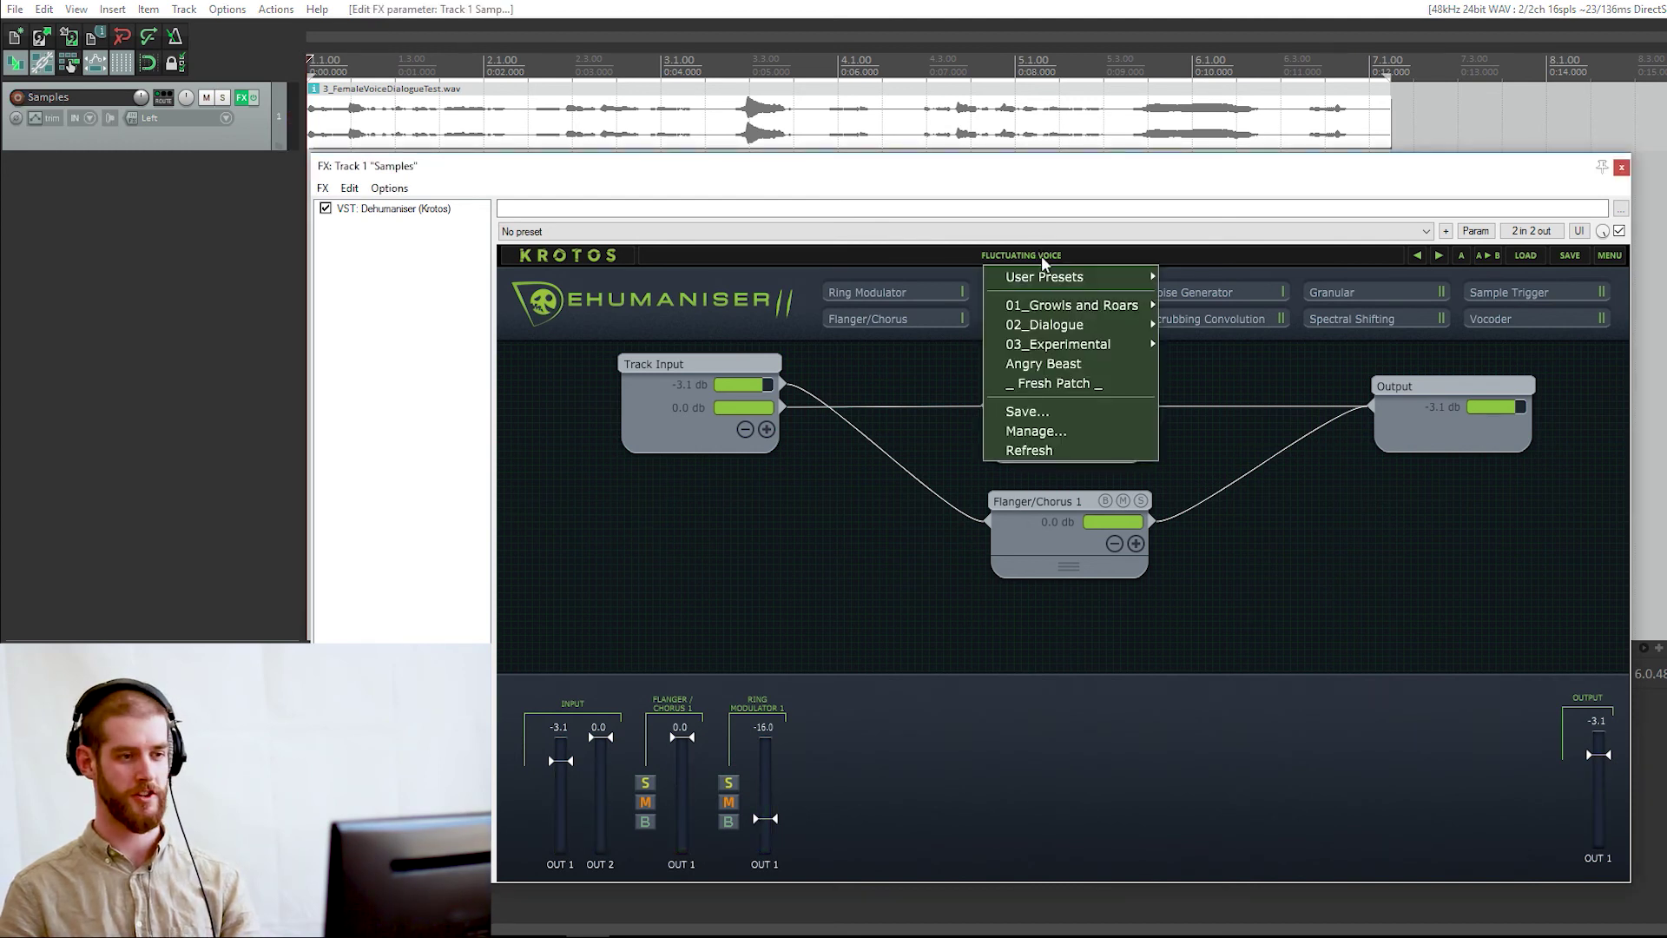
{"action": "mouse_move", "coordinate": [1111, 276]}
{"action": "left_click", "coordinate": [1215, 360]}
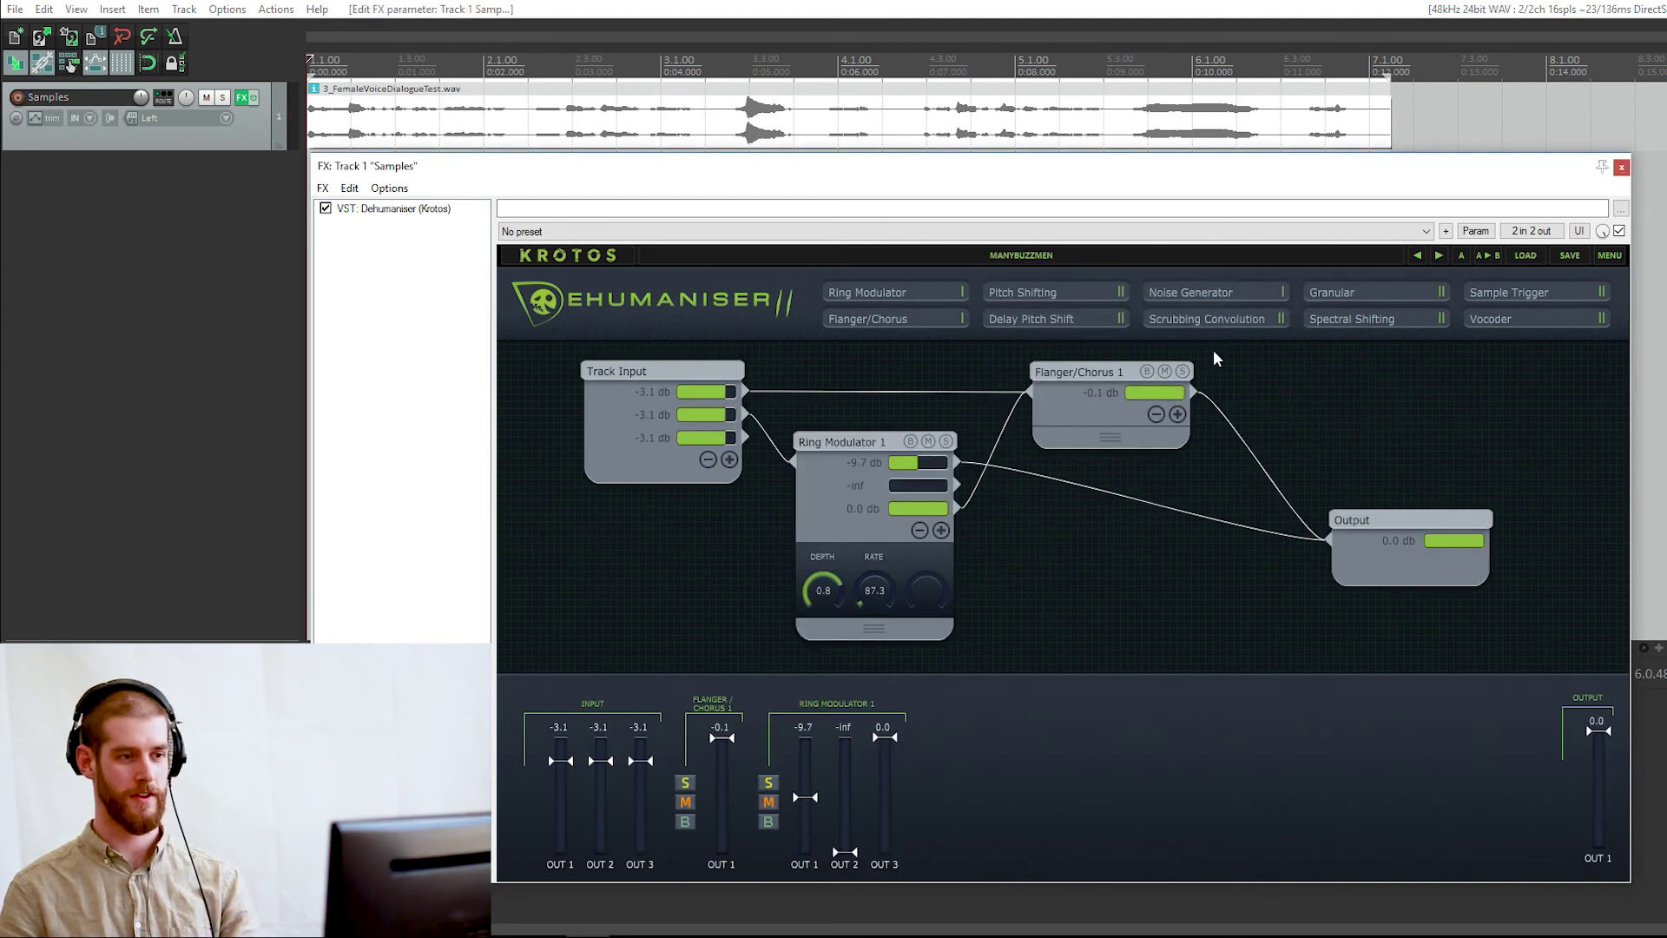
{"action": "left_click", "coordinate": [18, 98]}
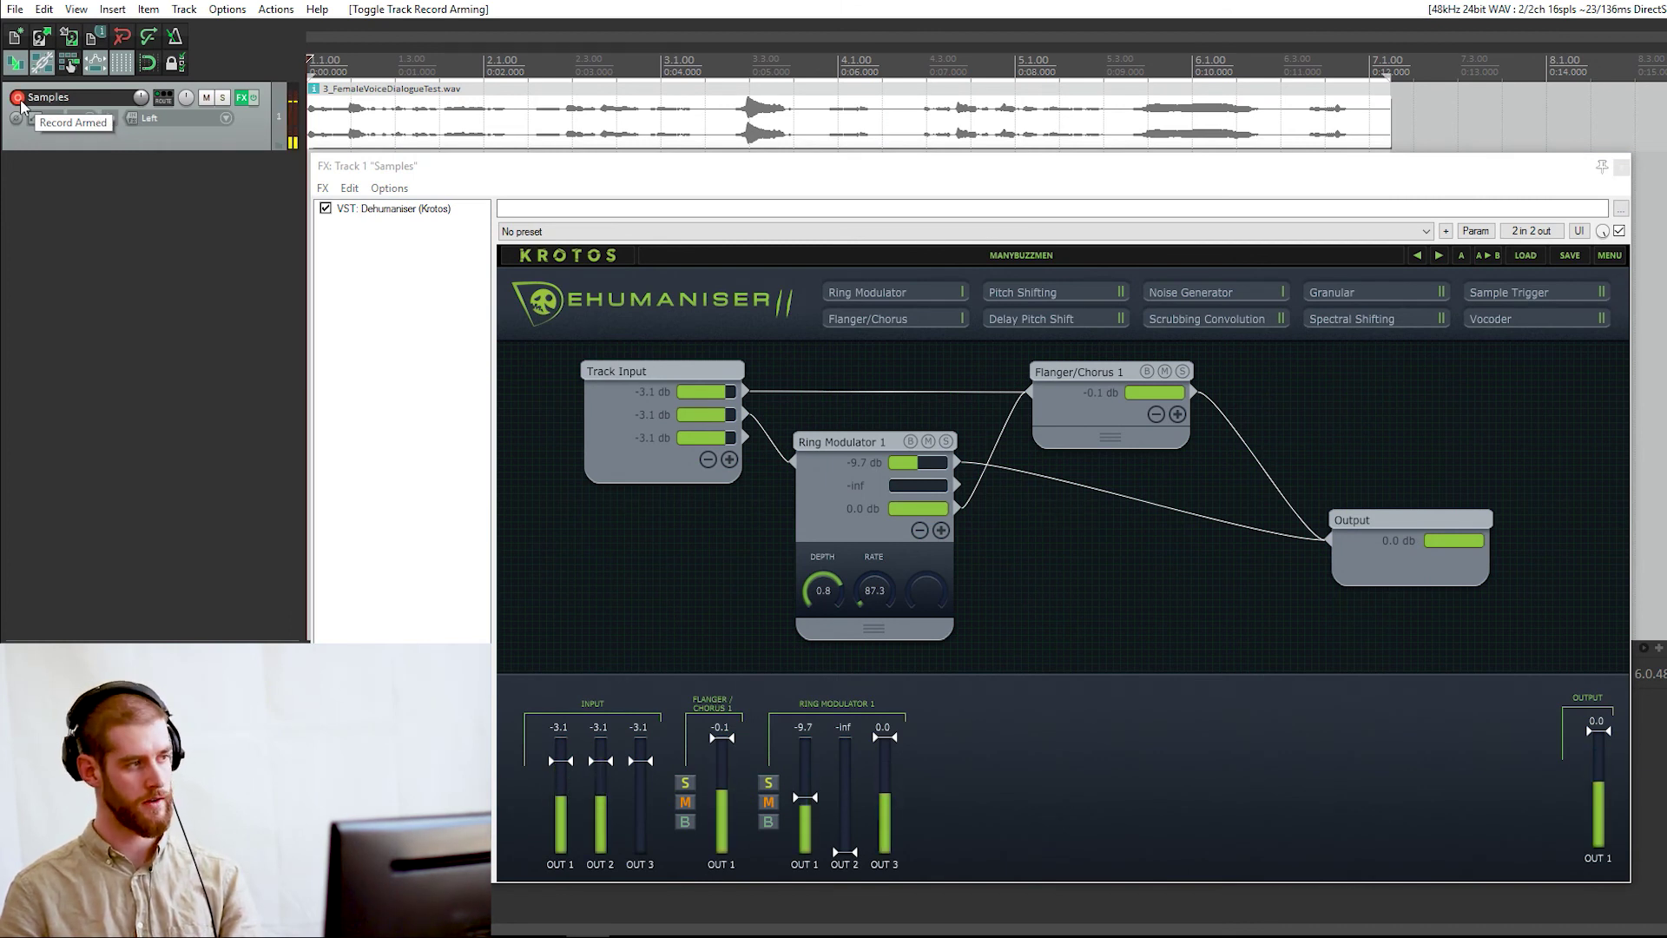
{"action": "left_click", "coordinate": [19, 100]}
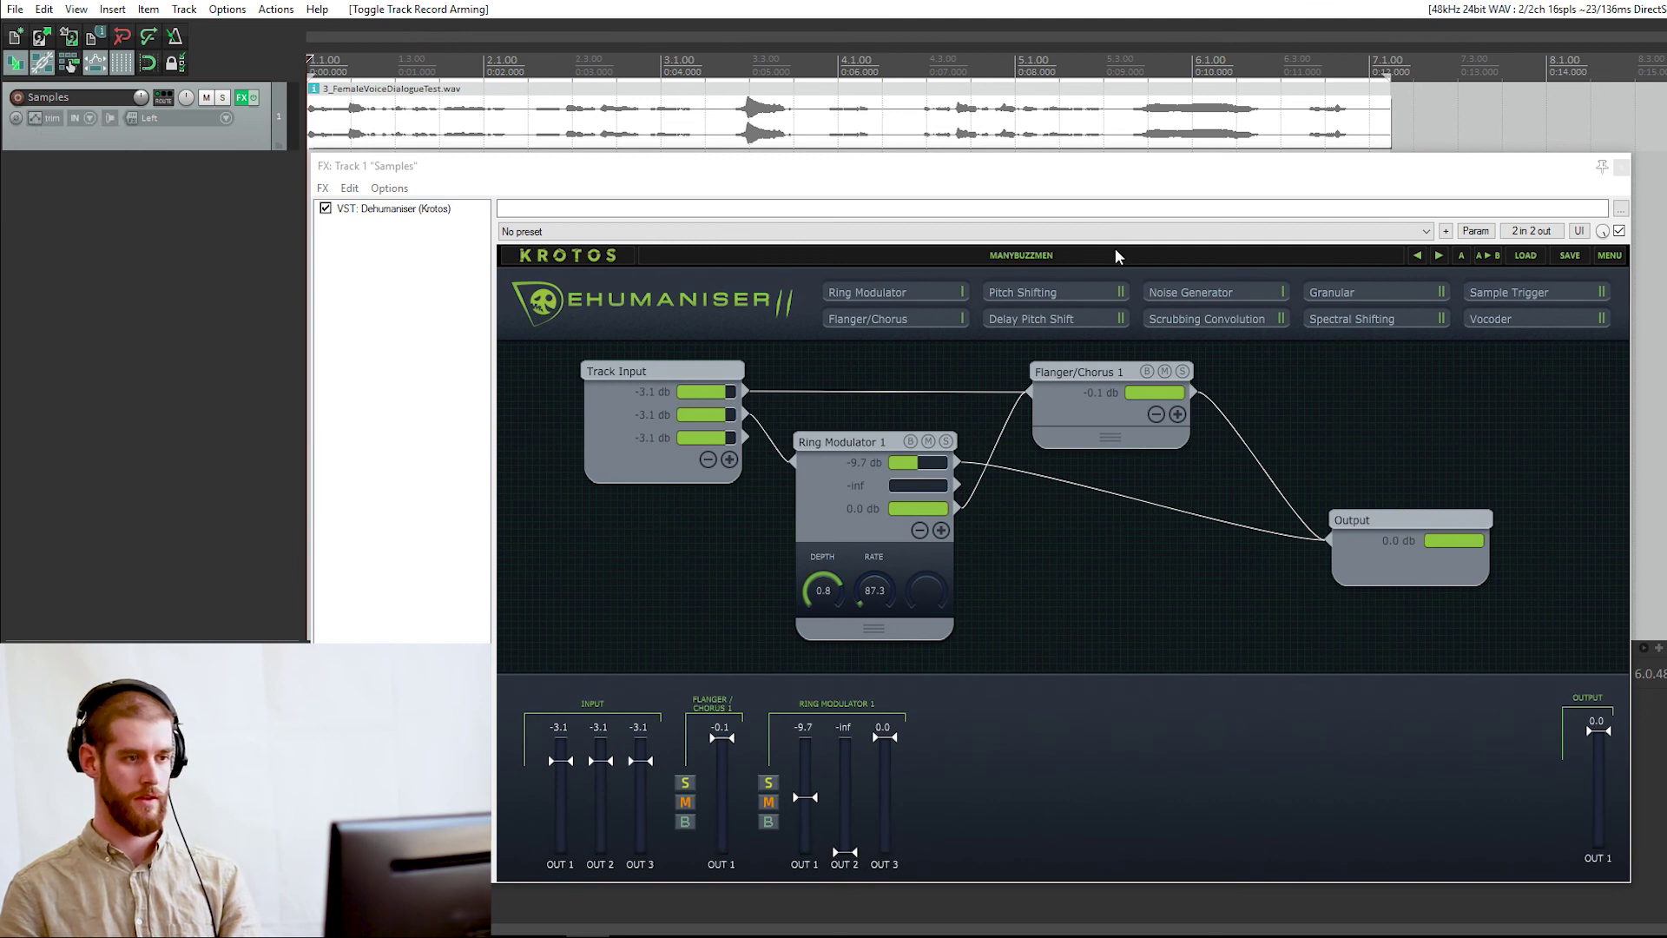
Step: Load the Bell Robot user preset and check it with the track briefly armed
{"action": "left_click", "coordinate": [801, 379]}
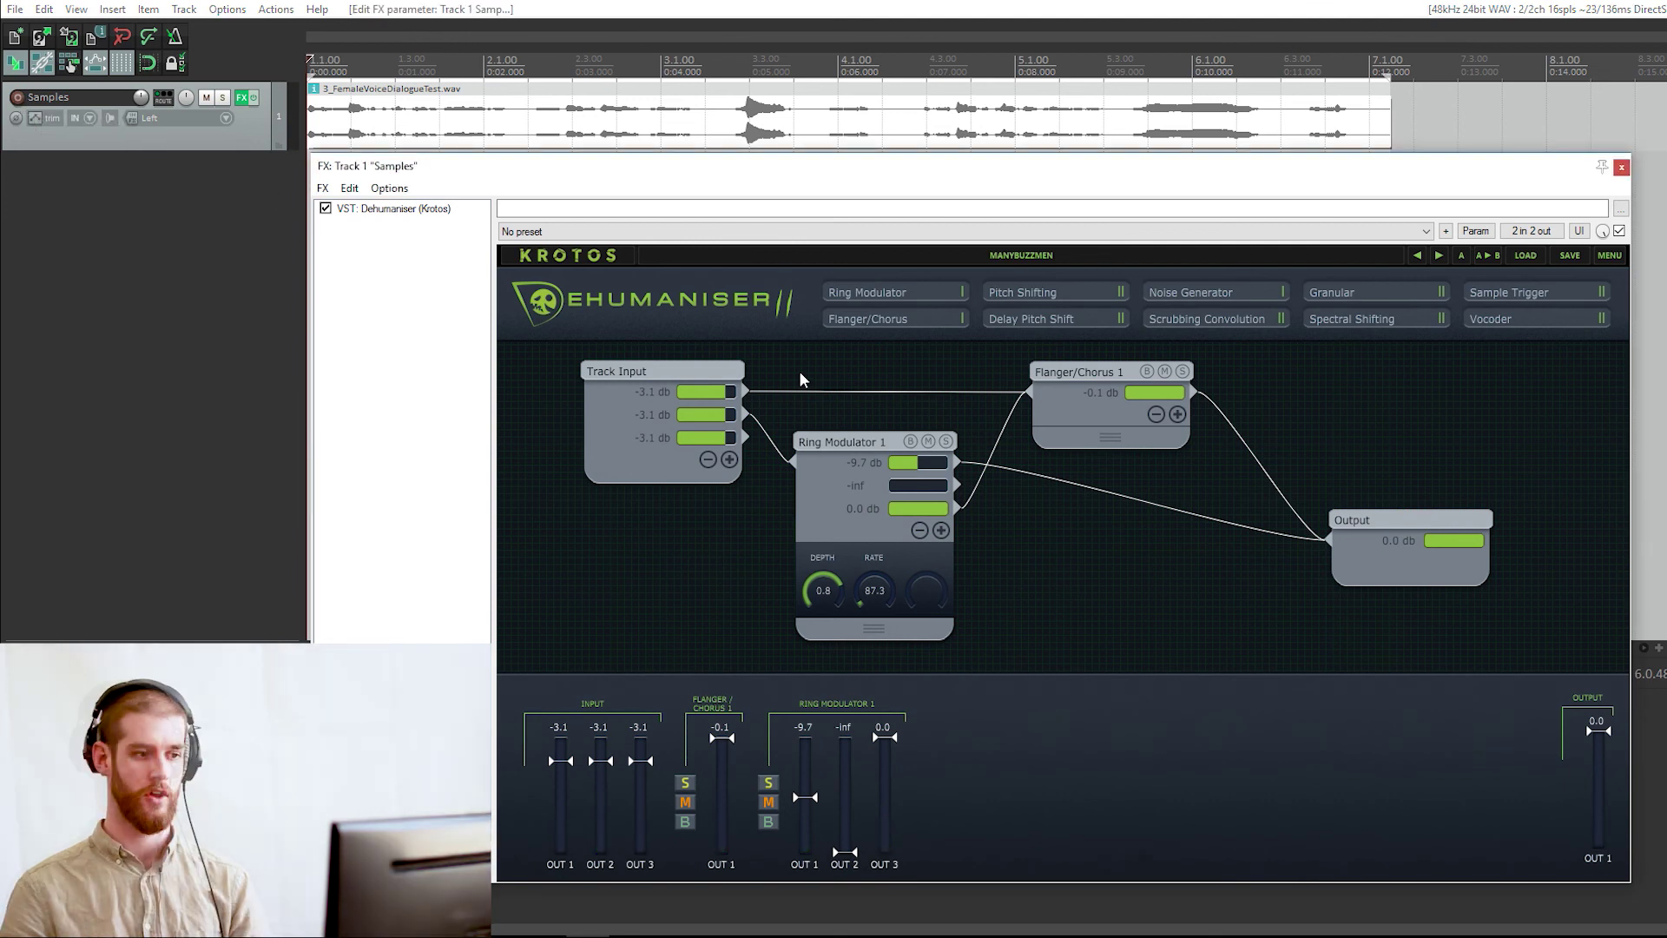
{"action": "left_click", "coordinate": [1021, 257]}
{"action": "mouse_move", "coordinate": [1089, 280]}
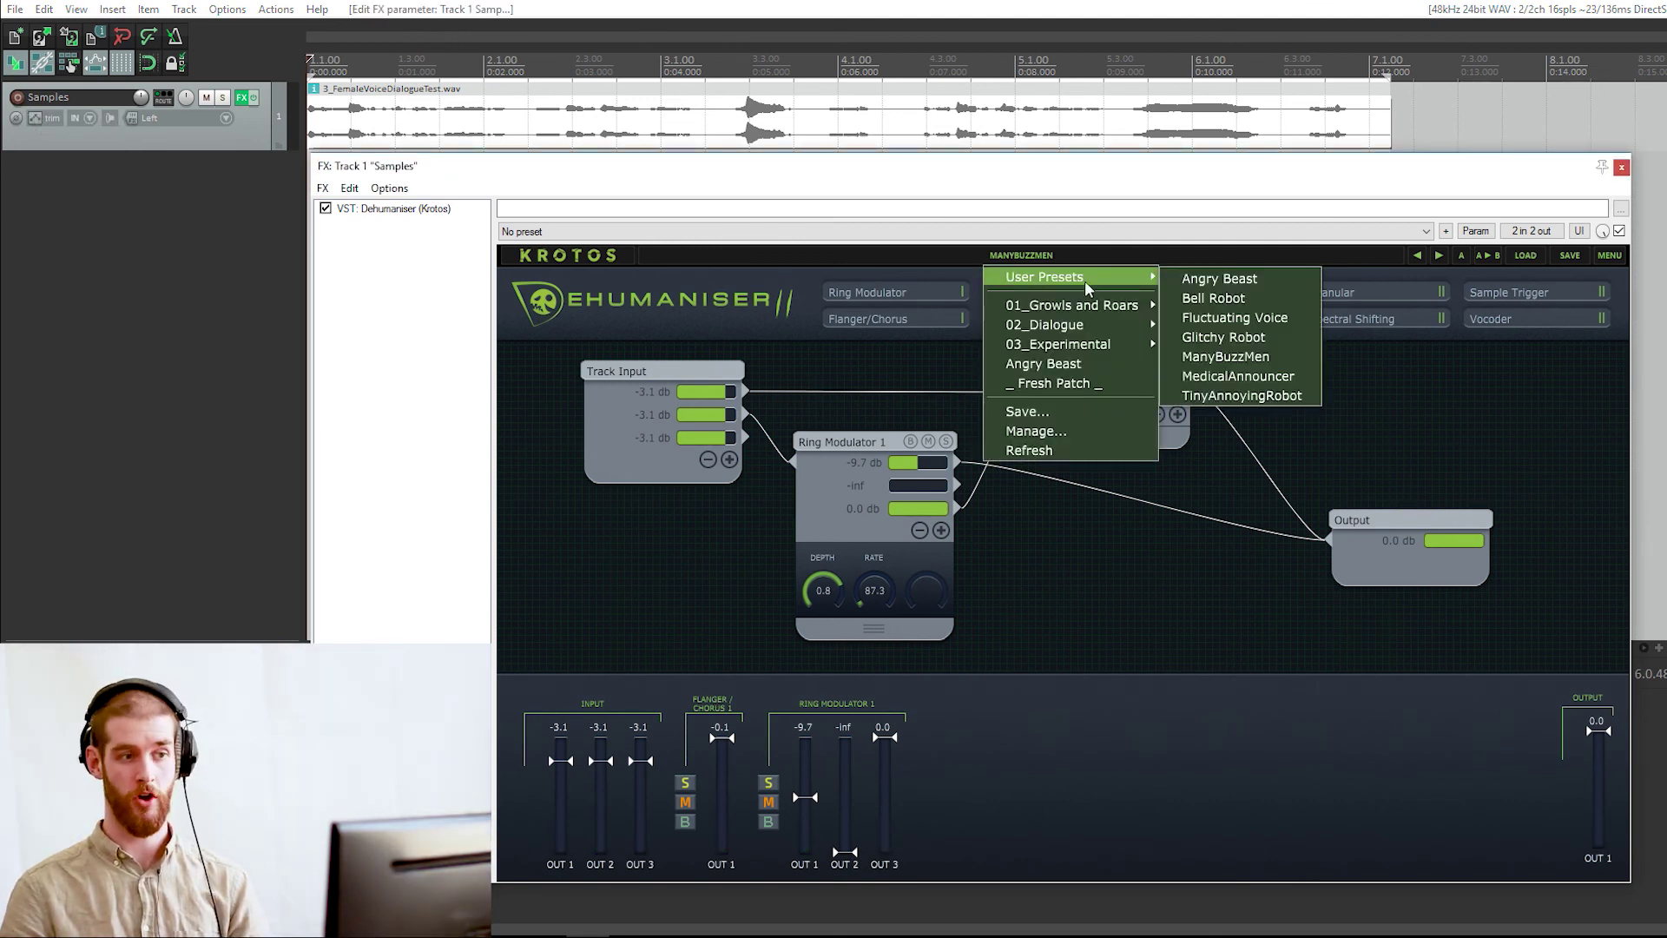
{"action": "left_click", "coordinate": [1218, 298]}
{"action": "left_click", "coordinate": [17, 98]}
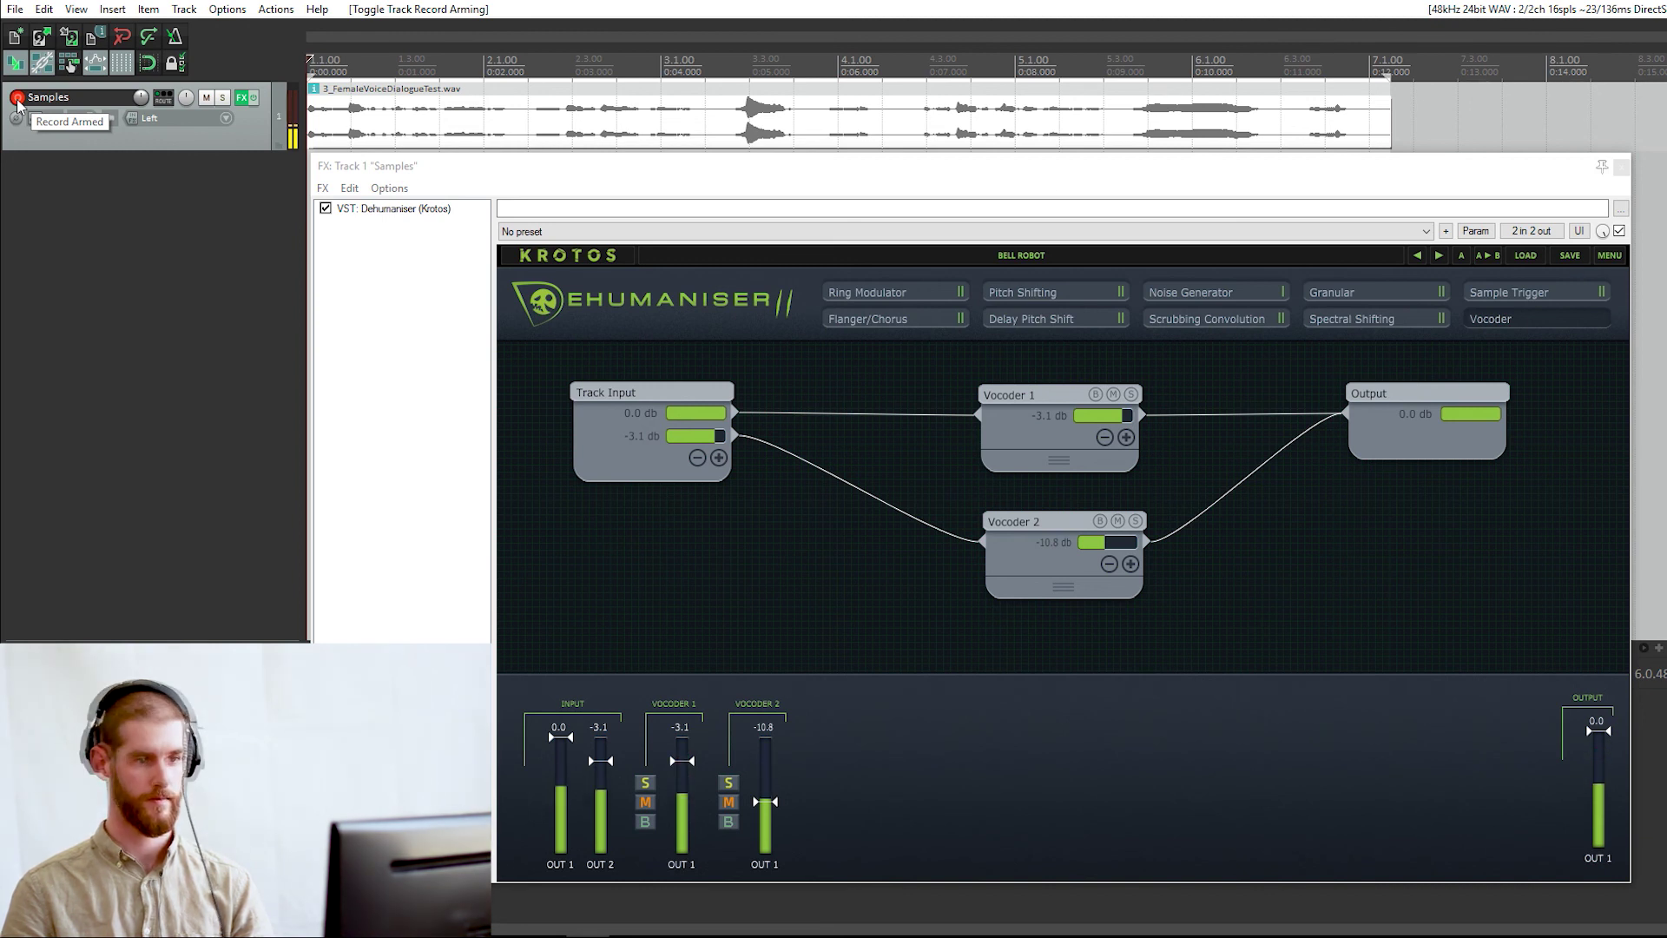
{"action": "left_click", "coordinate": [17, 99]}
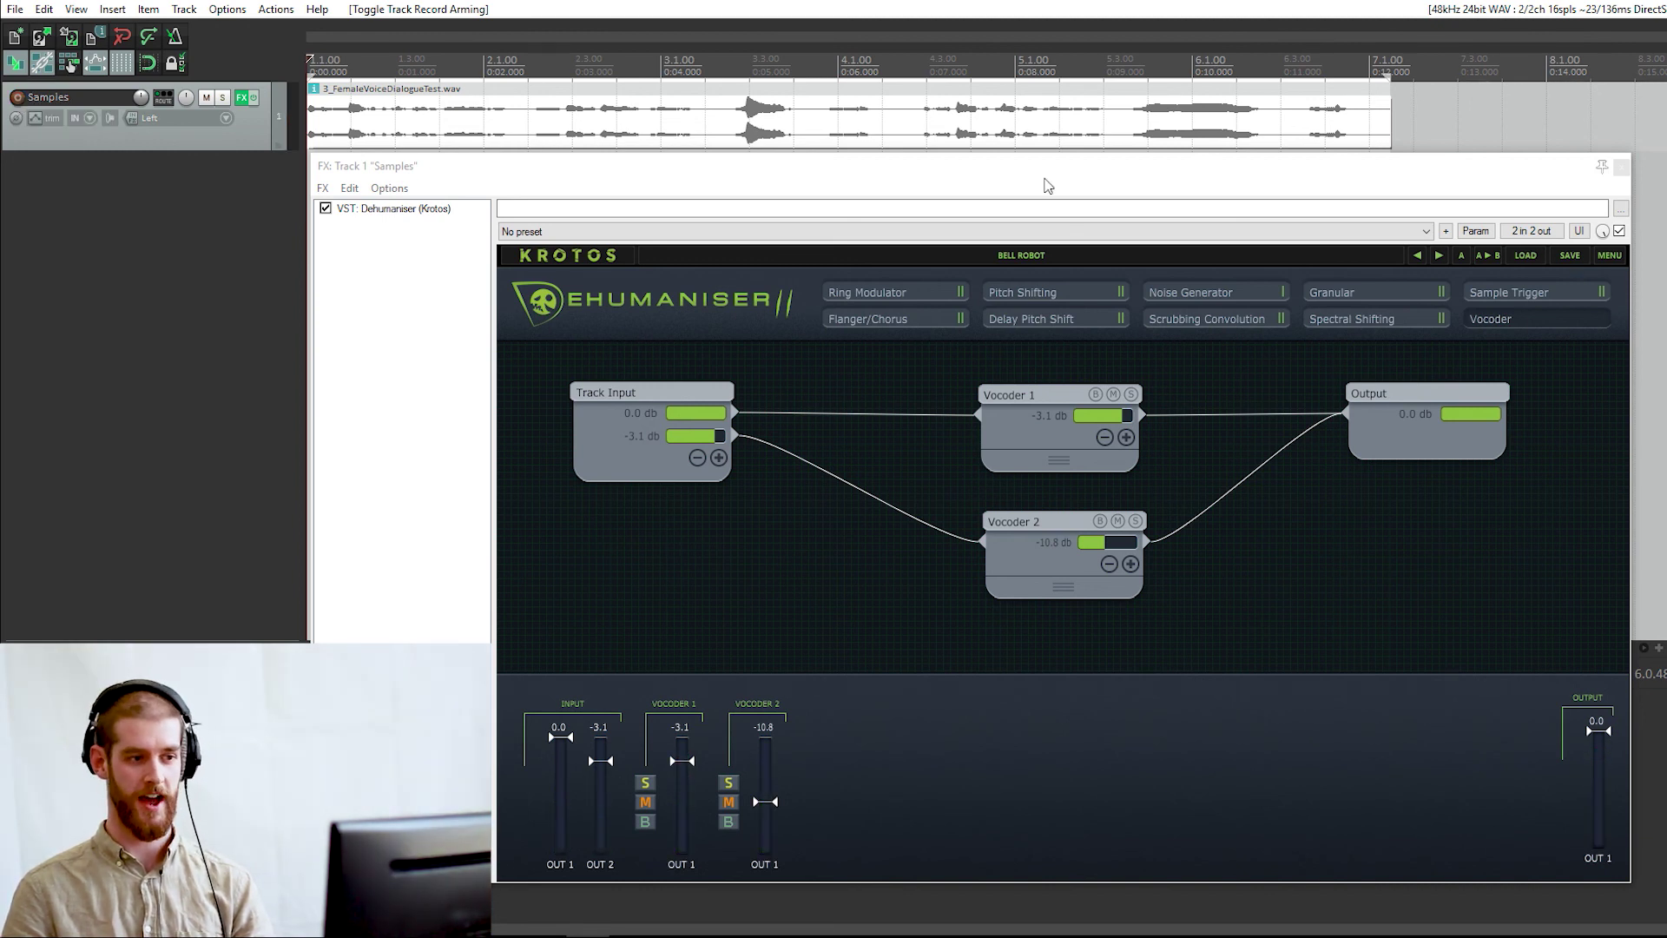